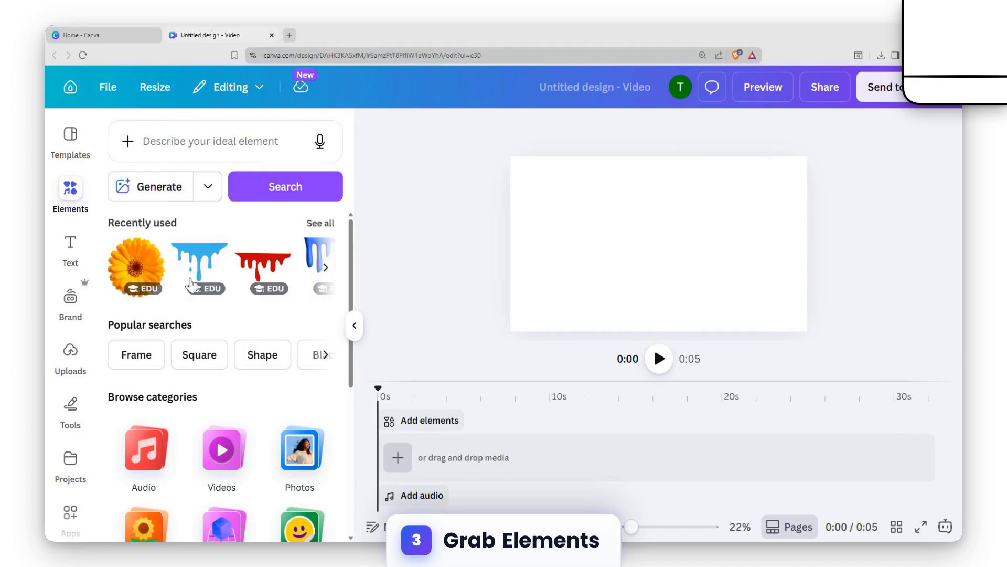
- Search the elements library for "walking man"
click(241, 142)
text(wal)
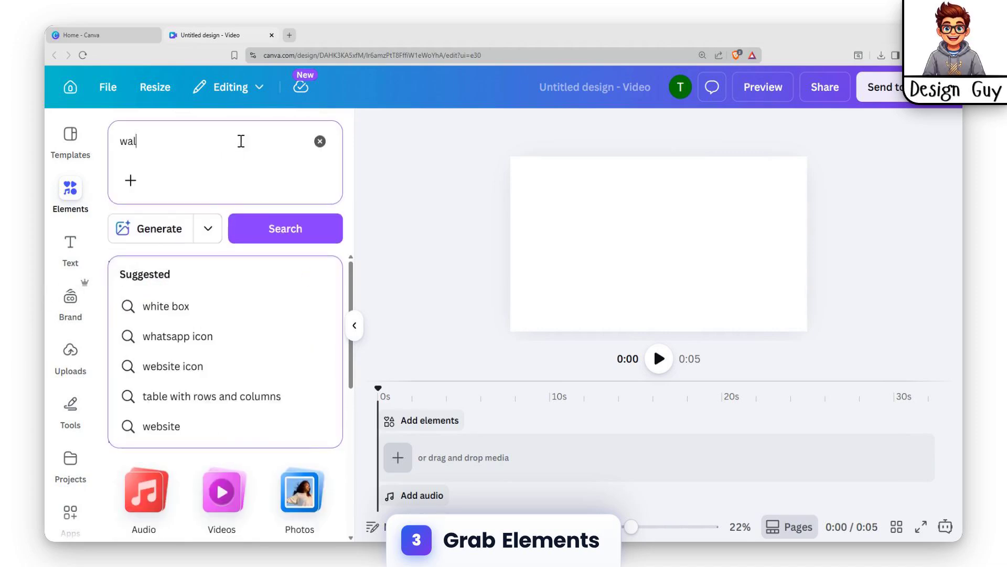
text(king)
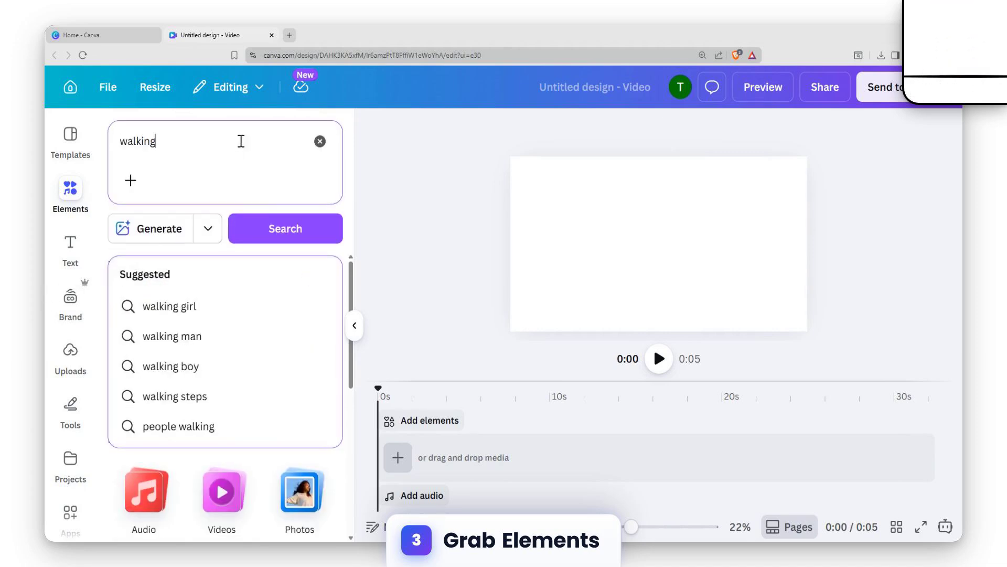
key(Return)
click(241, 141)
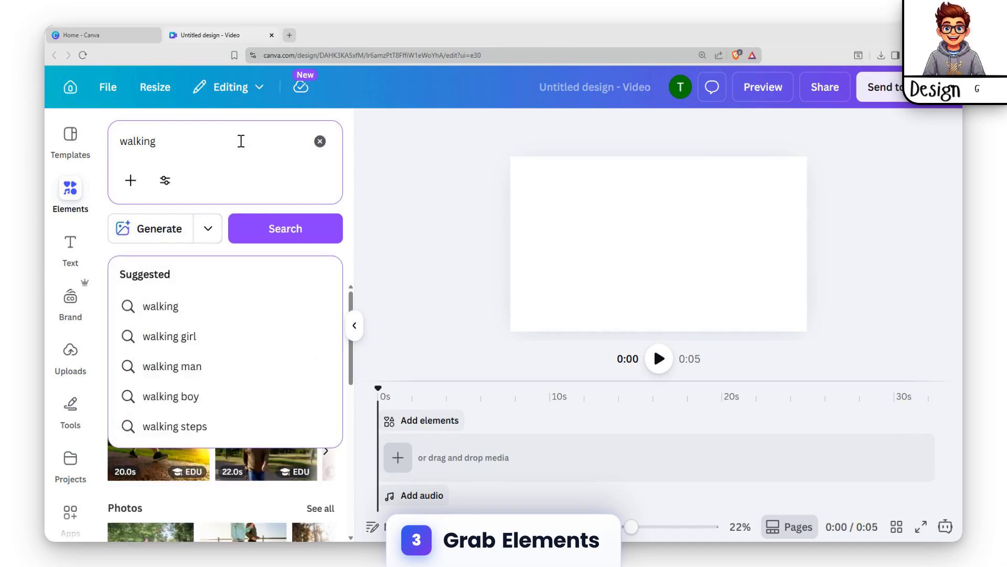
key(Return)
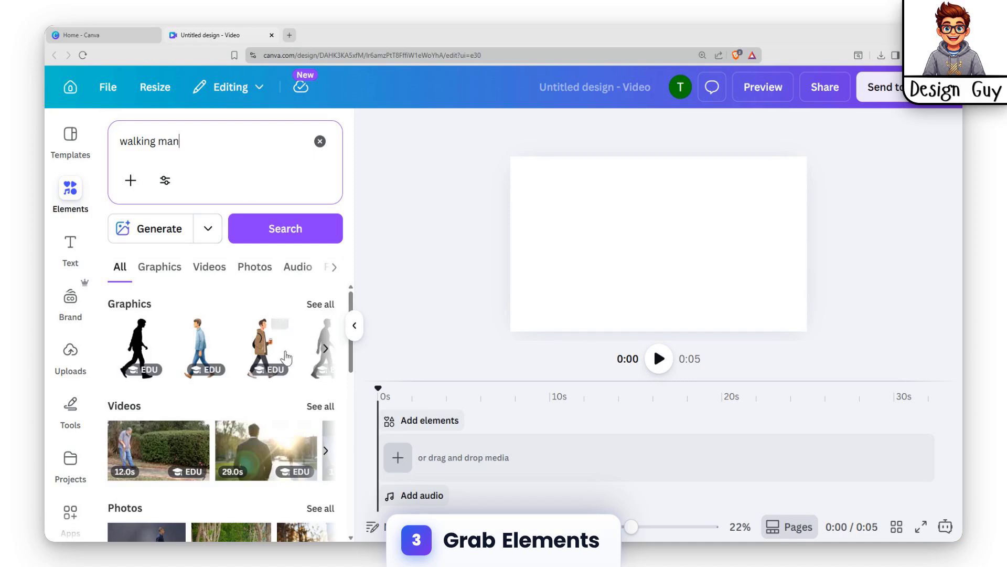
- Browse the "walking man" results and filter them to graphics only
scroll(263, 387, down, 6)
scroll(279, 394, up, 2)
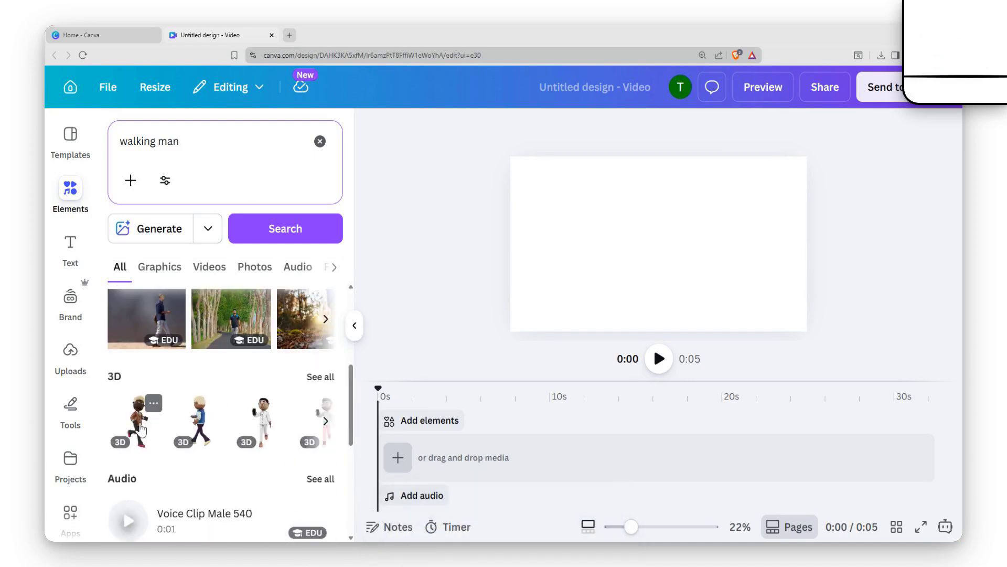
scroll(197, 423, down, 5)
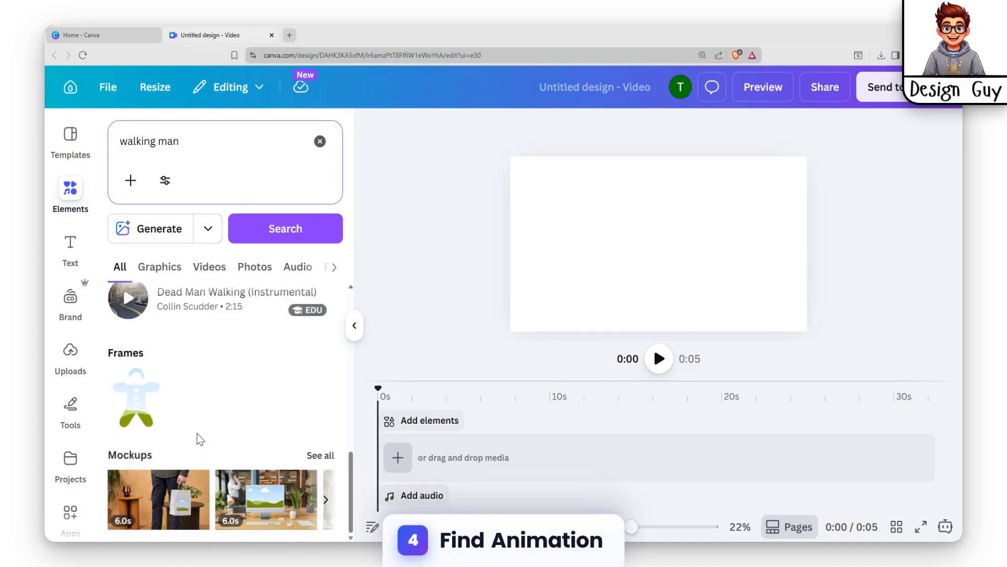
scroll(200, 462, up, 4)
scroll(215, 446, up, 5)
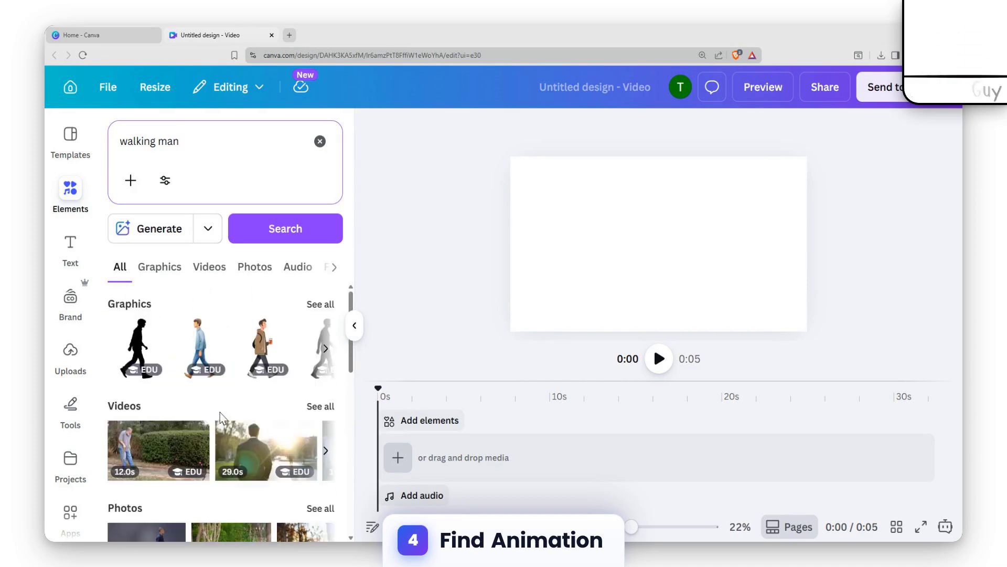
click(143, 271)
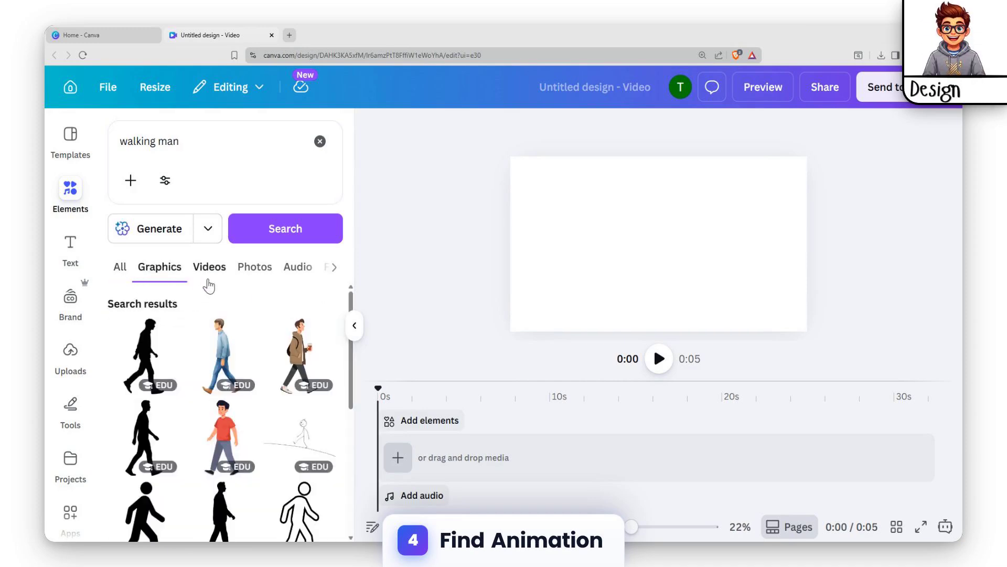
scroll(215, 284, down, 5)
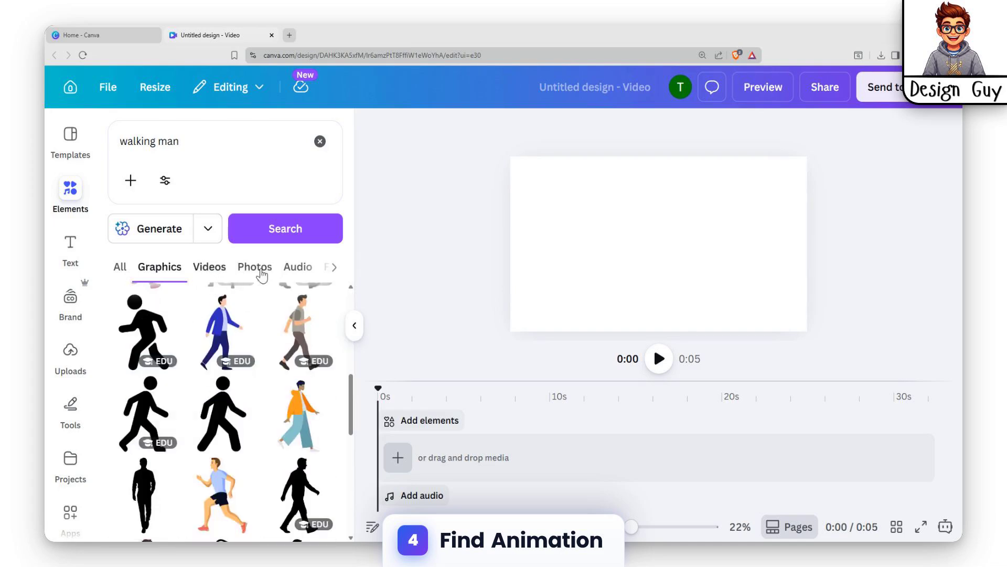
- Switch the results to the 3D category and refine the search to "walking man animation"
click(333, 268)
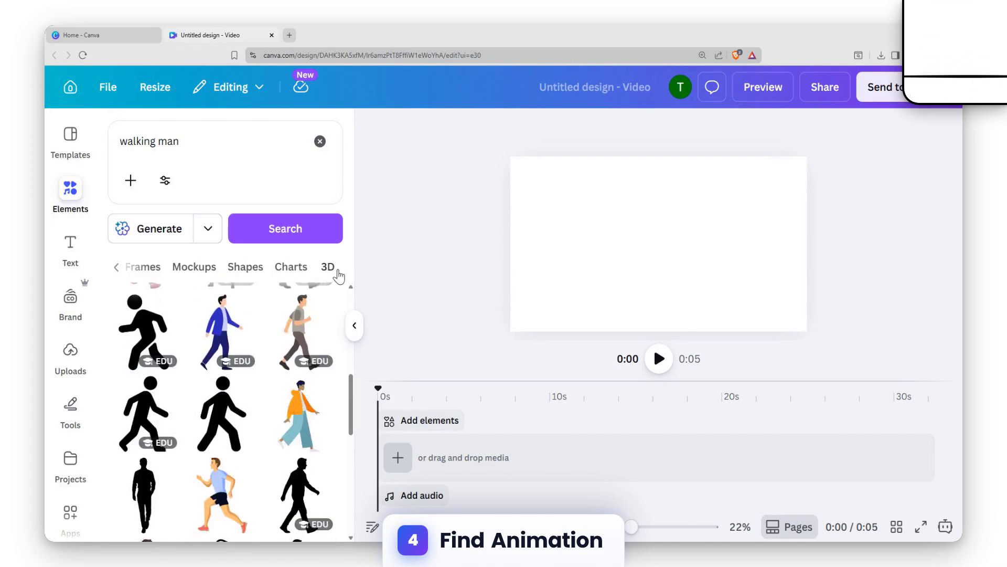
click(337, 274)
click(195, 143)
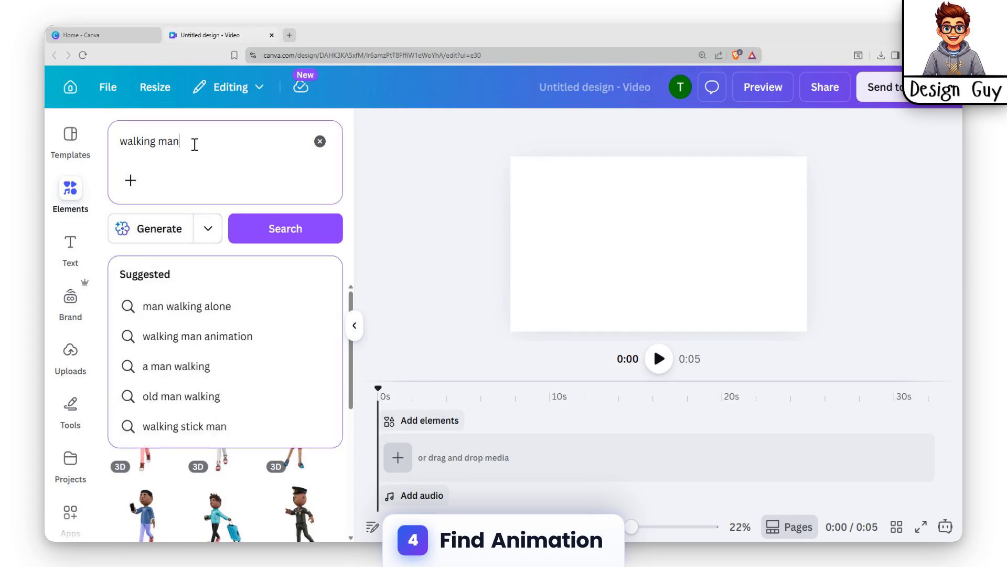
text(animat)
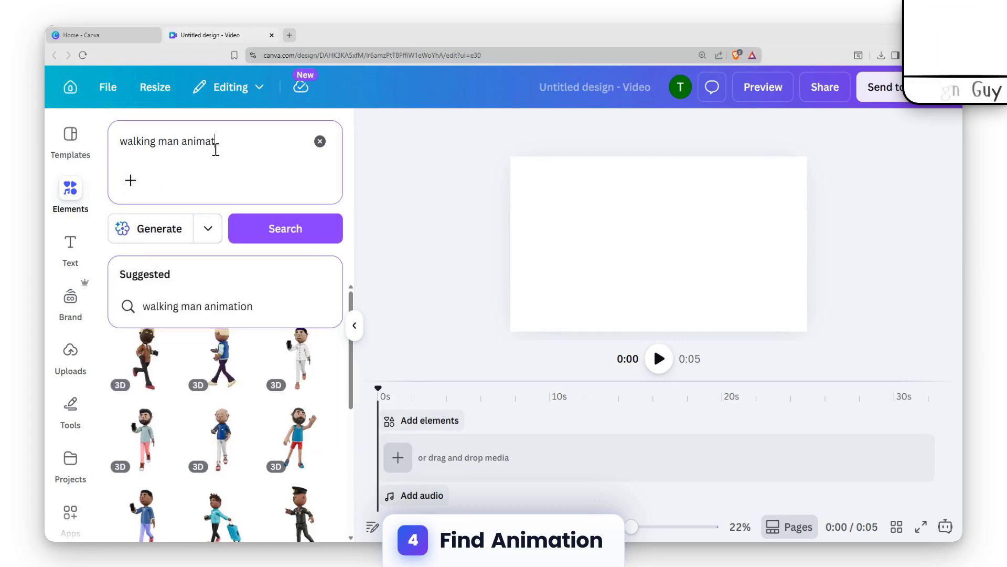
key(Return)
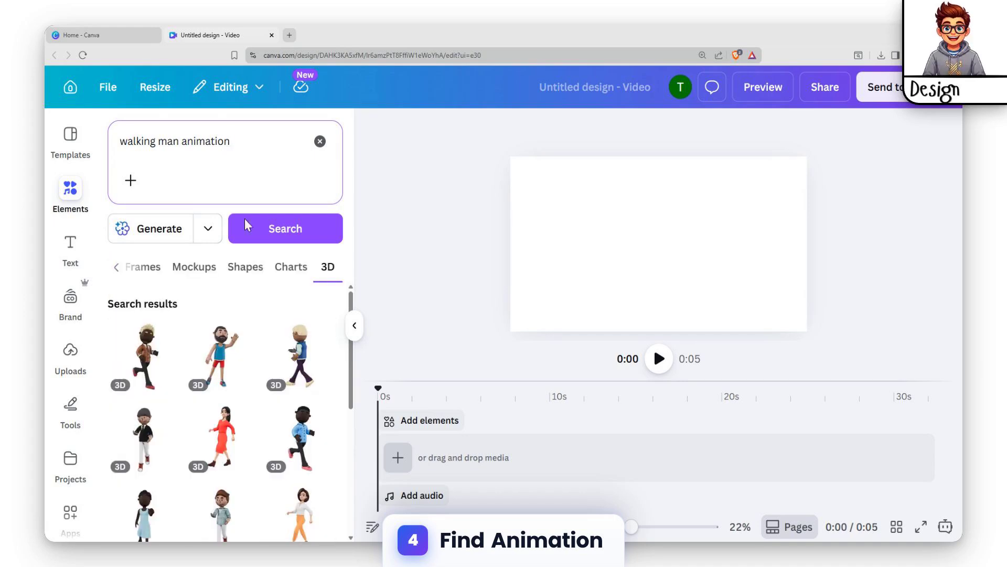
- Scroll through the 3D results and run the related search "Man walking"
scroll(268, 395, down, 1)
scroll(268, 394, down, 10)
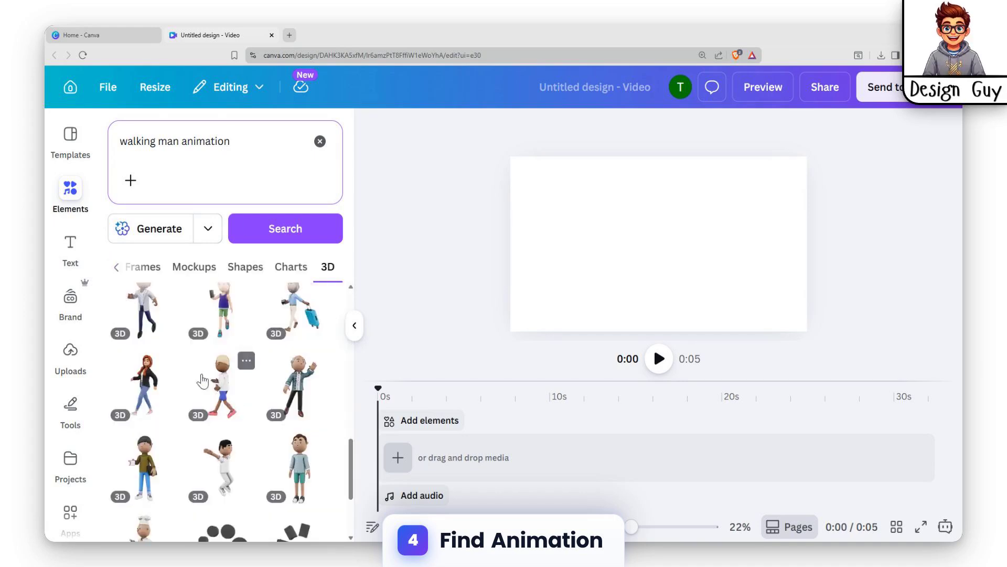
scroll(247, 418, down, 2)
scroll(218, 387, down, 8)
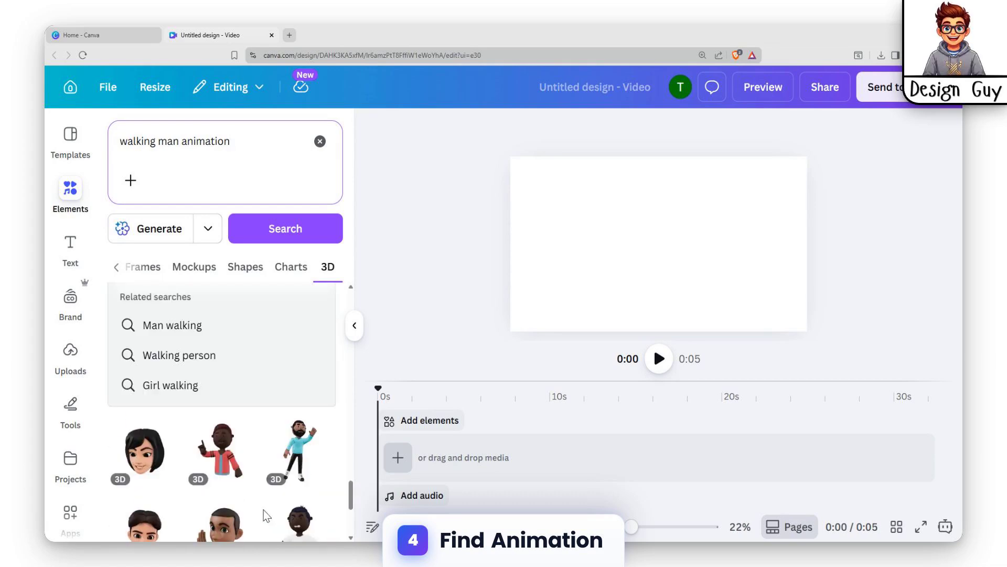
click(190, 333)
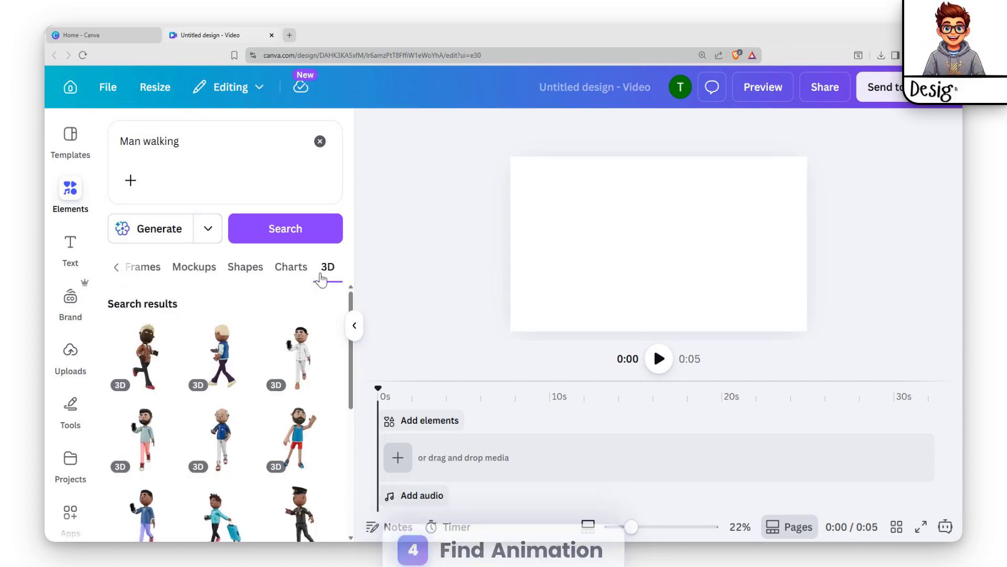
- Return to all result types and search for "Man walking animation"
click(114, 268)
click(125, 268)
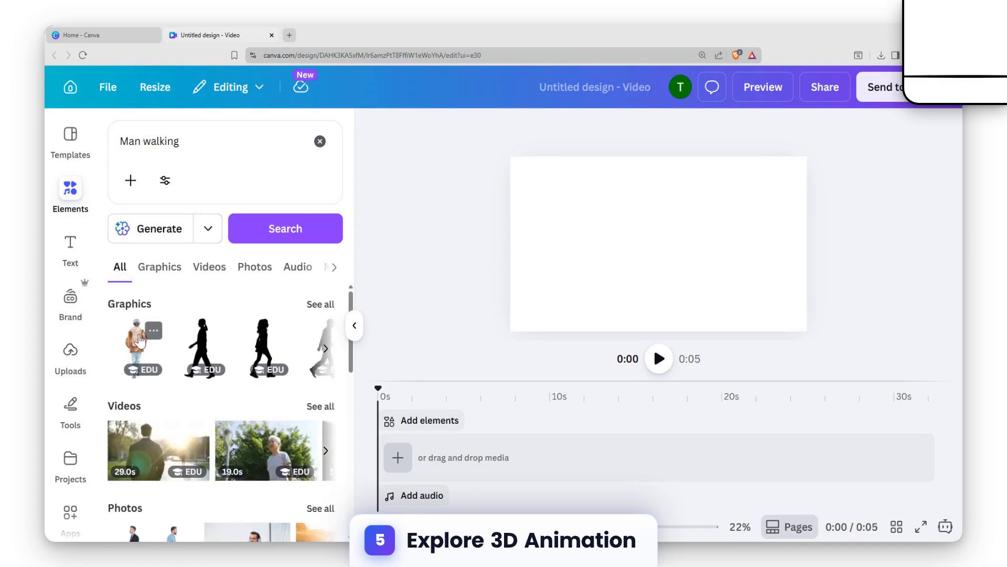
scroll(139, 340, down, 9)
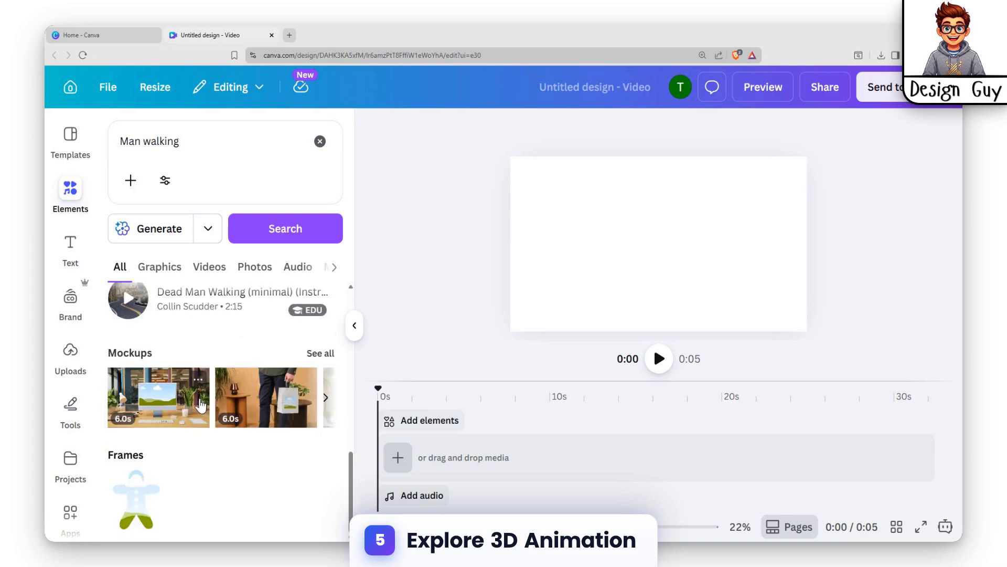
scroll(189, 425, up, 10)
click(217, 146)
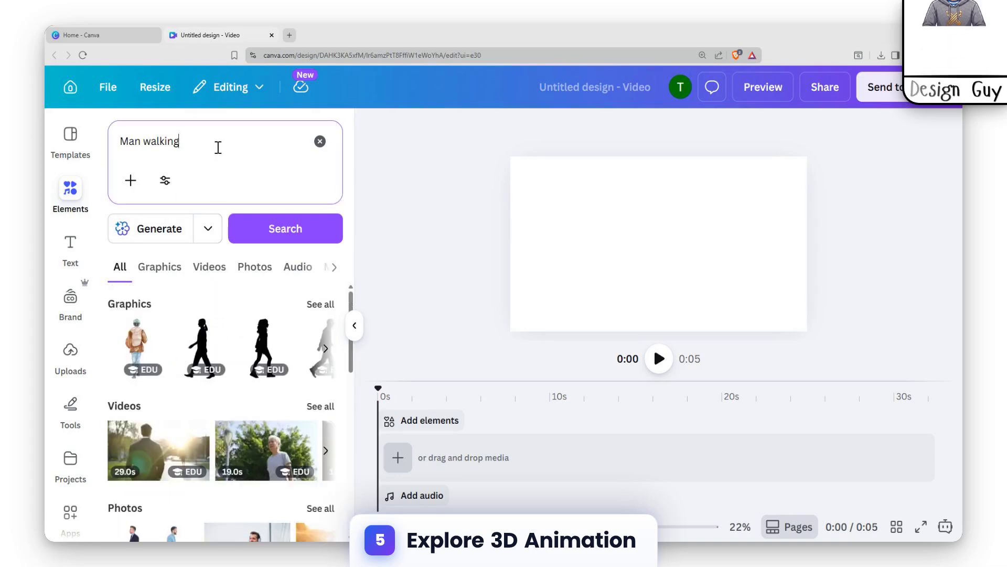
text(animation)
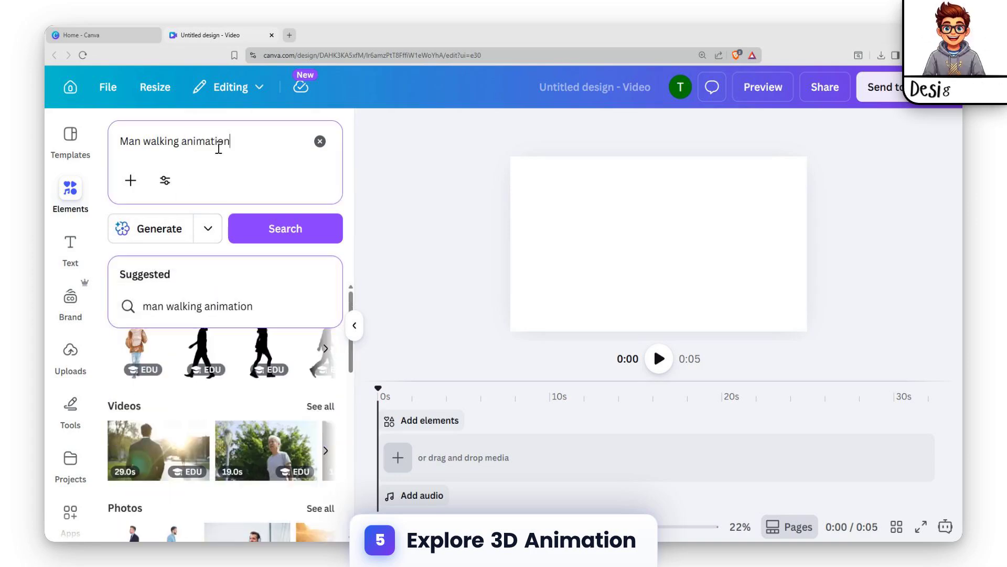
key(Return)
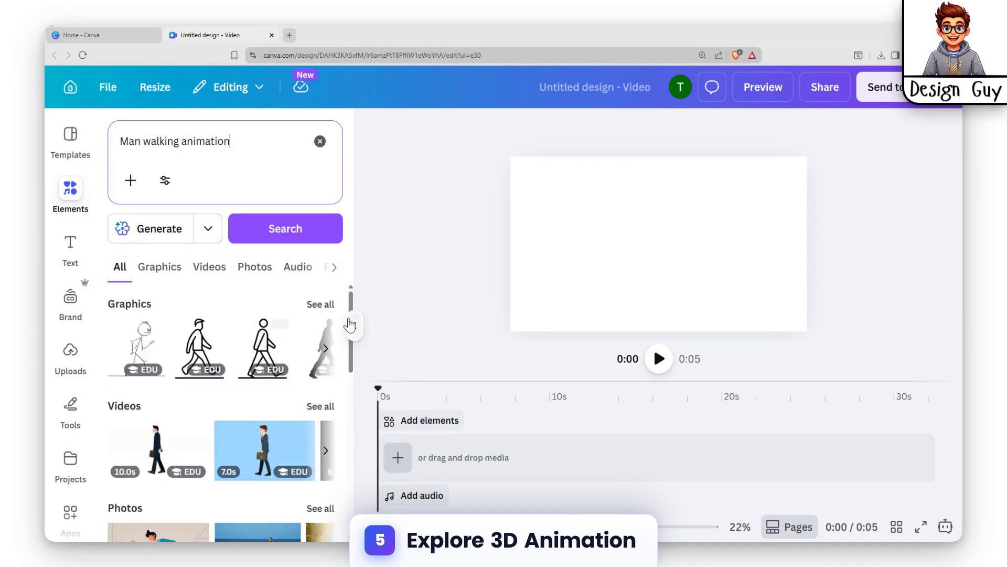
- Add the first walking stick-figure graphic to the canvas and delete it again
click(122, 346)
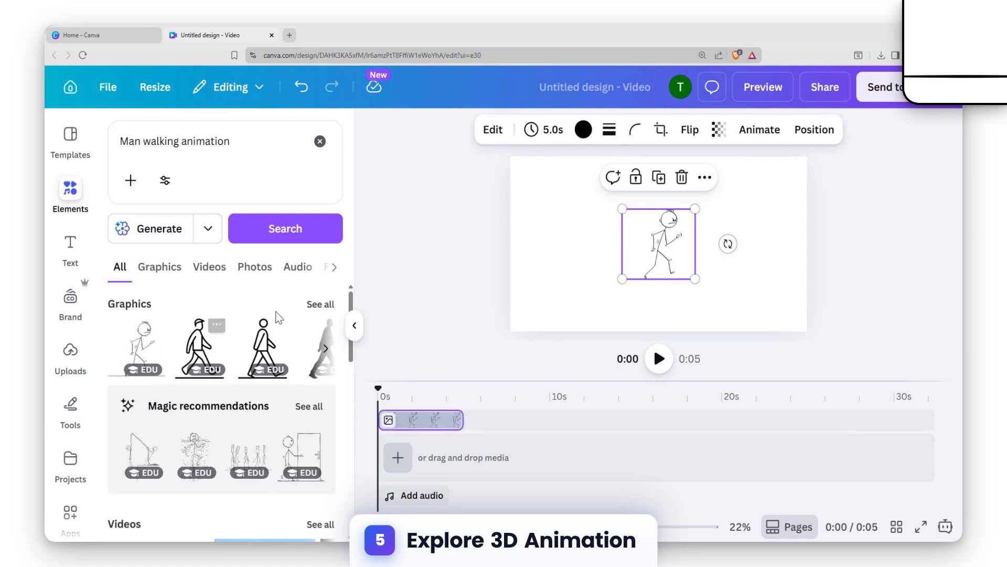
key(Delete)
- Browse the mixed results and open the full list of graphics
scroll(231, 414, down, 5)
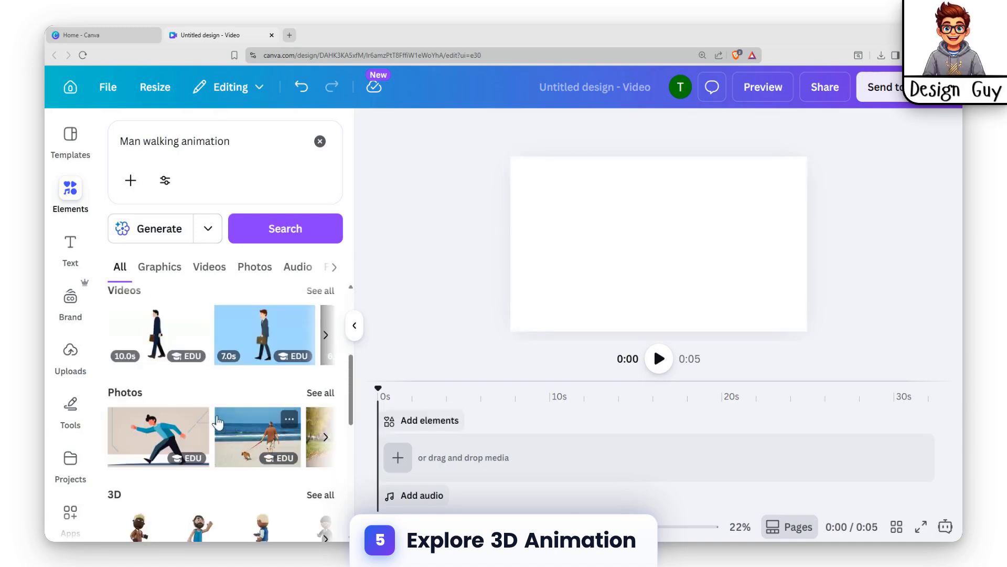
scroll(241, 398, down, 8)
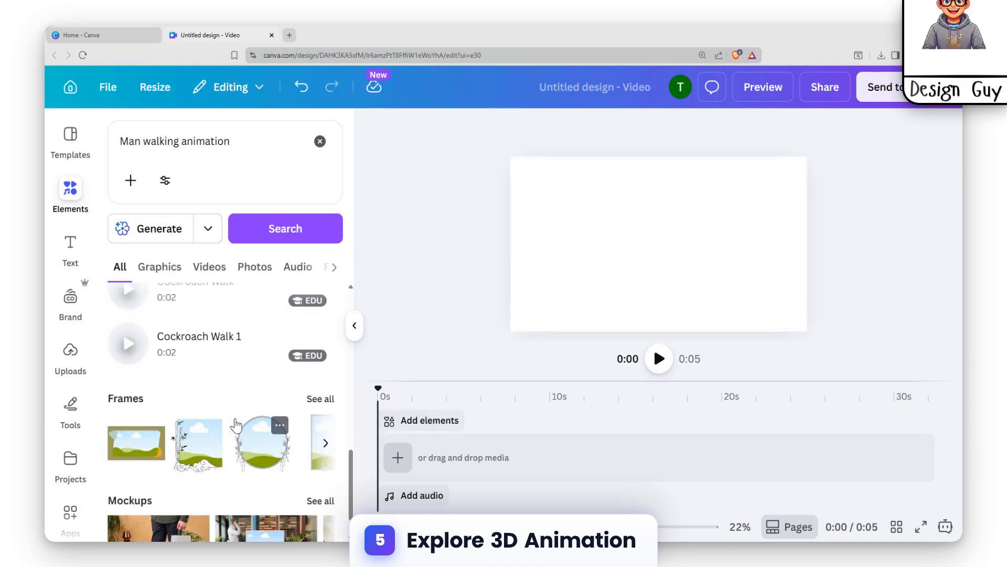
scroll(234, 442, up, 10)
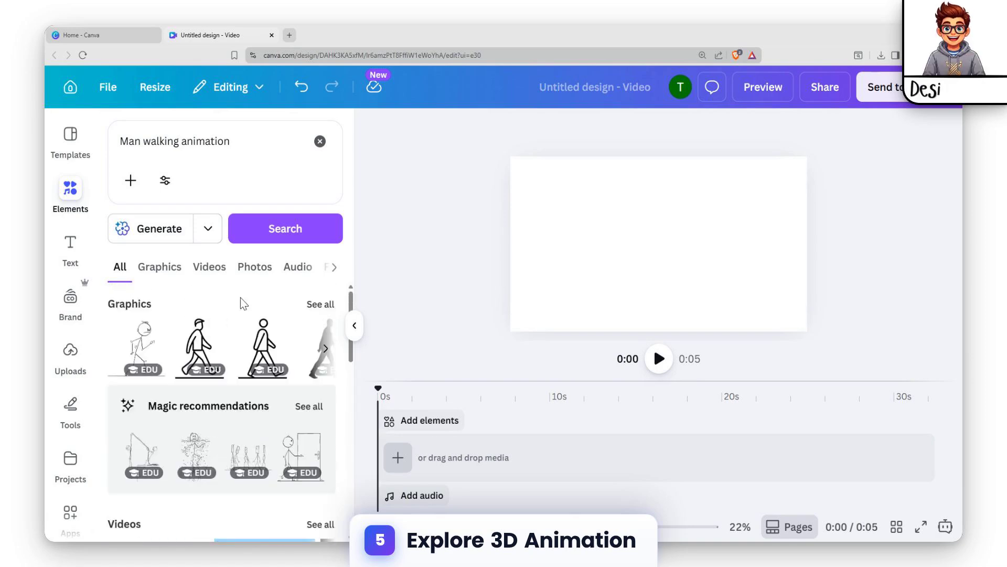
click(321, 305)
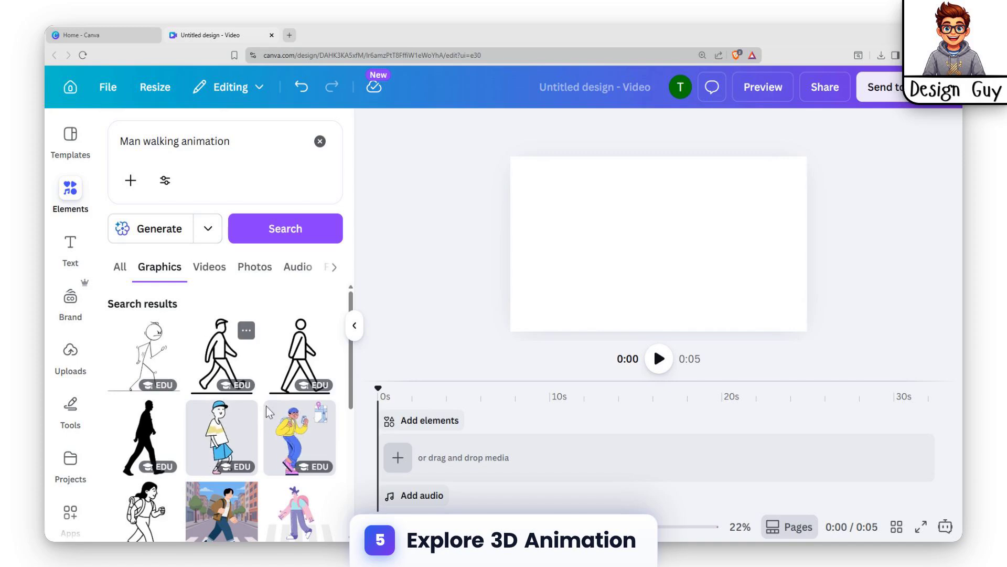
- Scroll through the full list of walking-man graphics to compare the options
scroll(283, 398, down, 2)
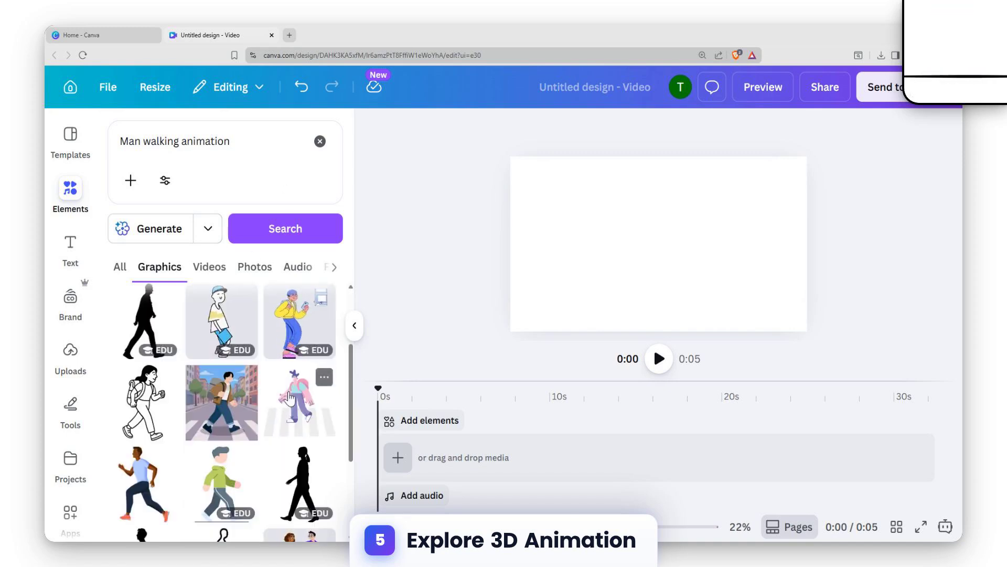
scroll(286, 407, down, 3)
scroll(286, 406, down, 2)
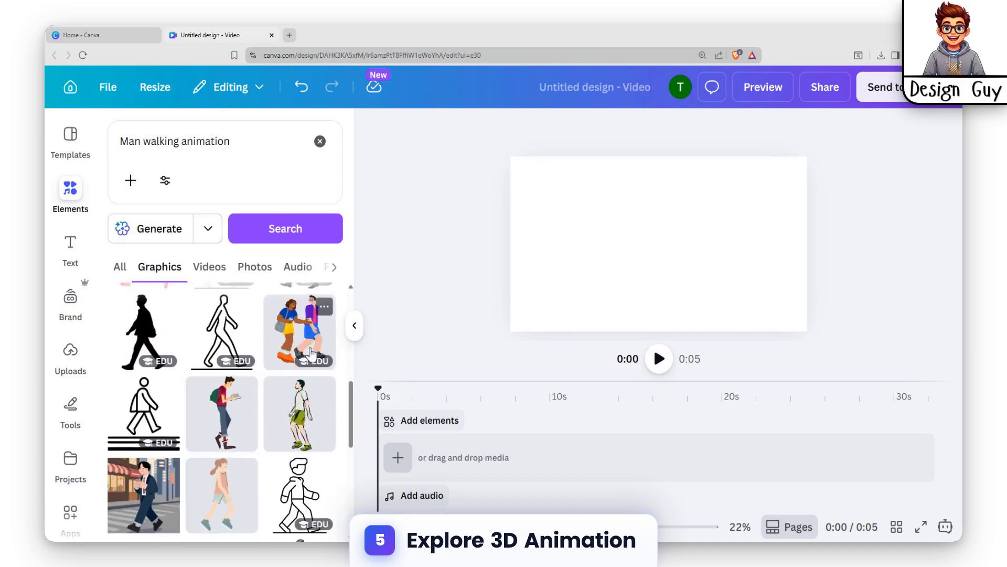
scroll(247, 402, down, 5)
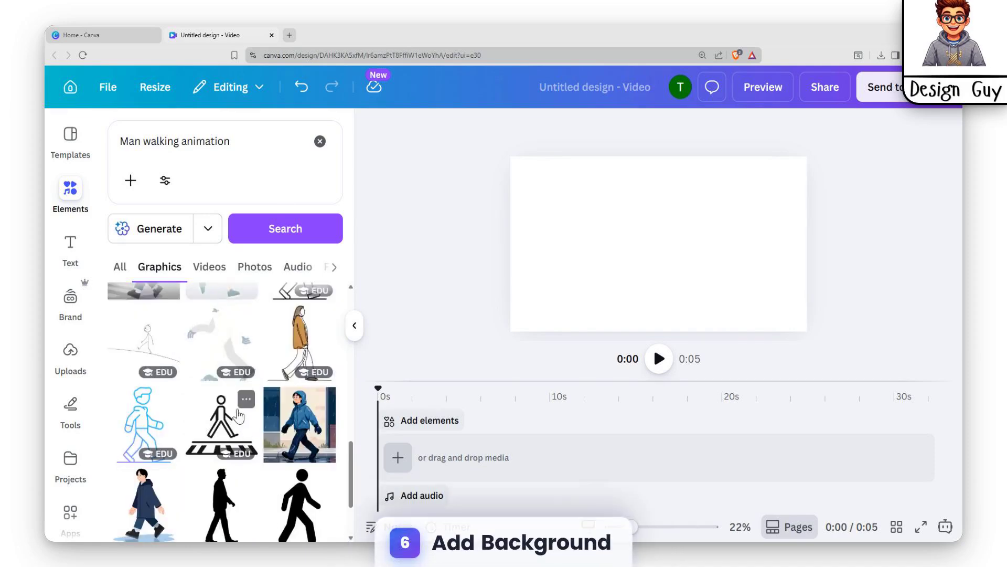
scroll(235, 404, down, 8)
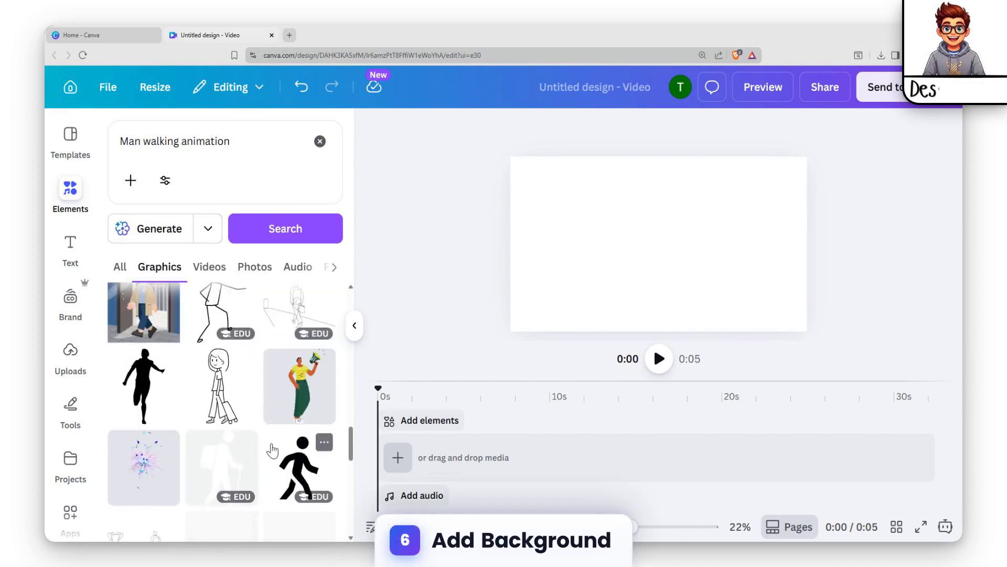
scroll(226, 438, down, 10)
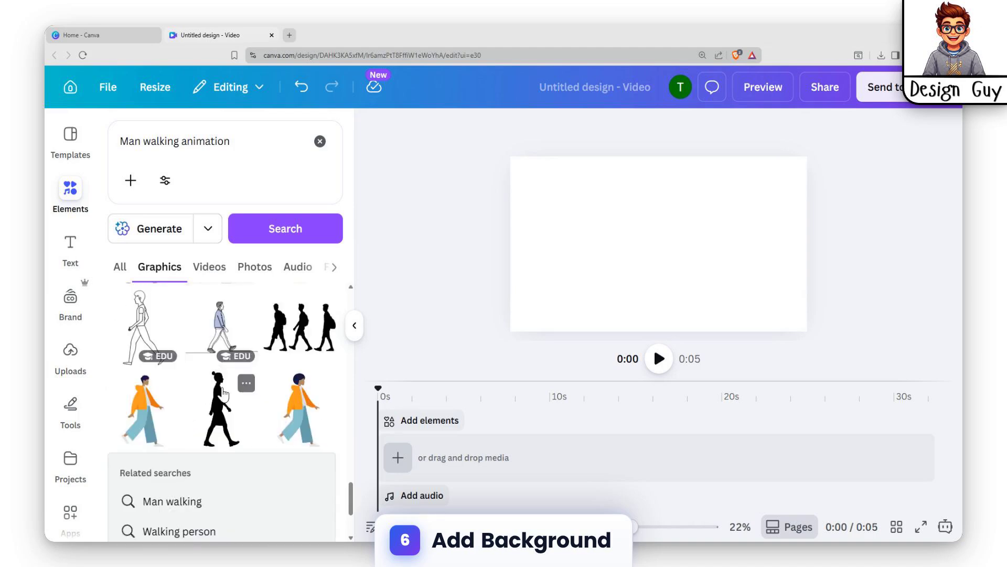
scroll(224, 399, down, 5)
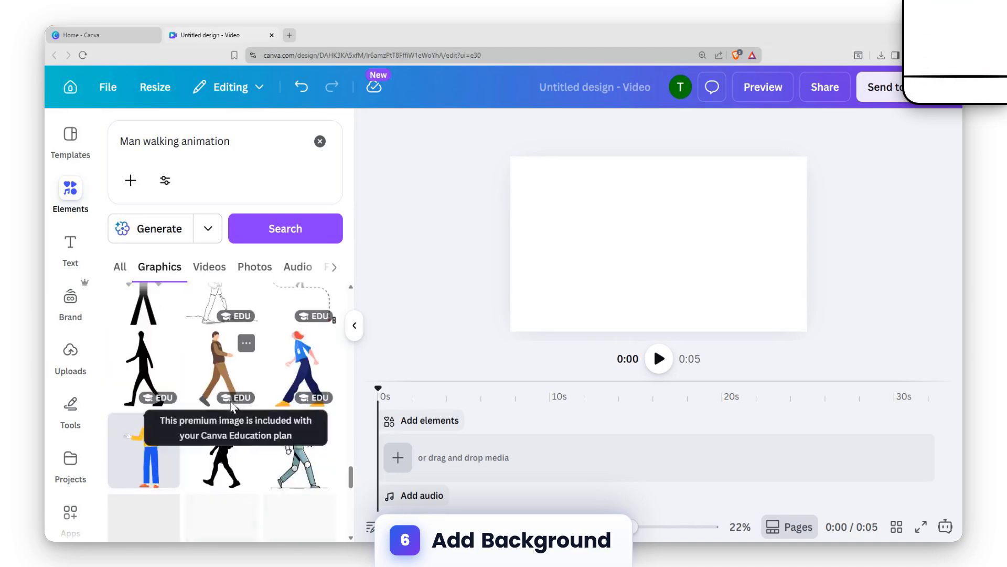
scroll(304, 378, down, 5)
scroll(258, 393, down, 10)
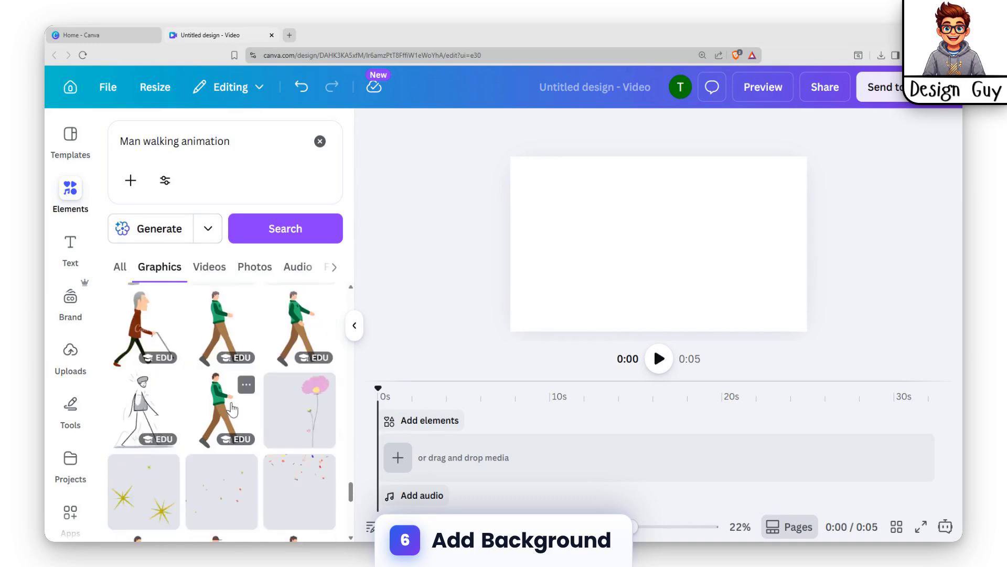
scroll(220, 420, down, 8)
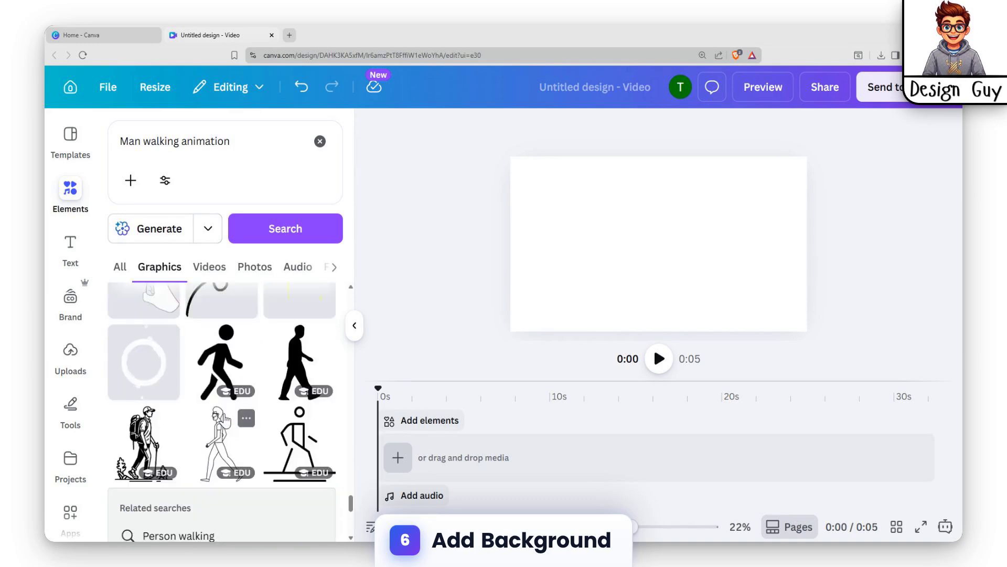
scroll(199, 426, down, 10)
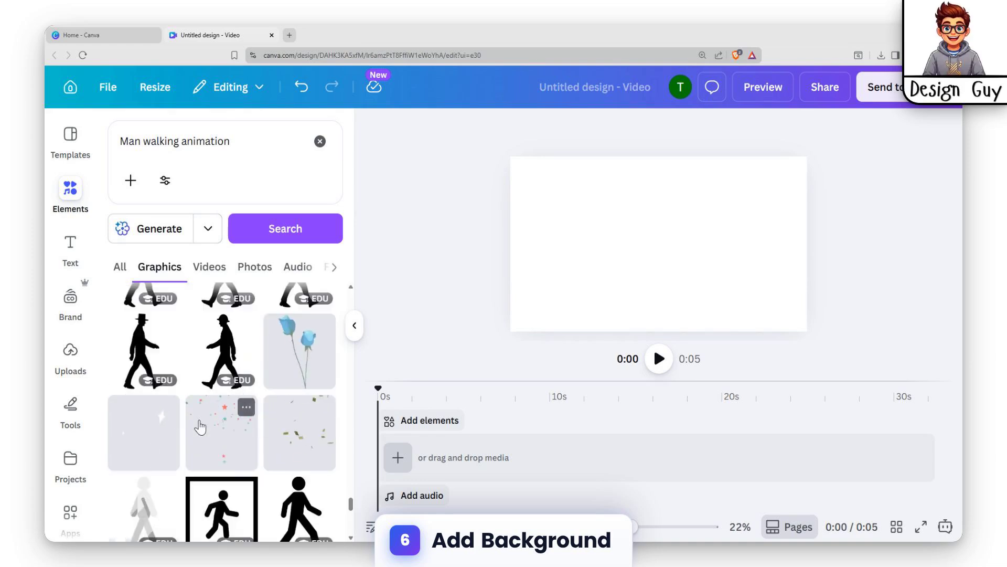
scroll(199, 426, down, 6)
scroll(212, 420, down, 5)
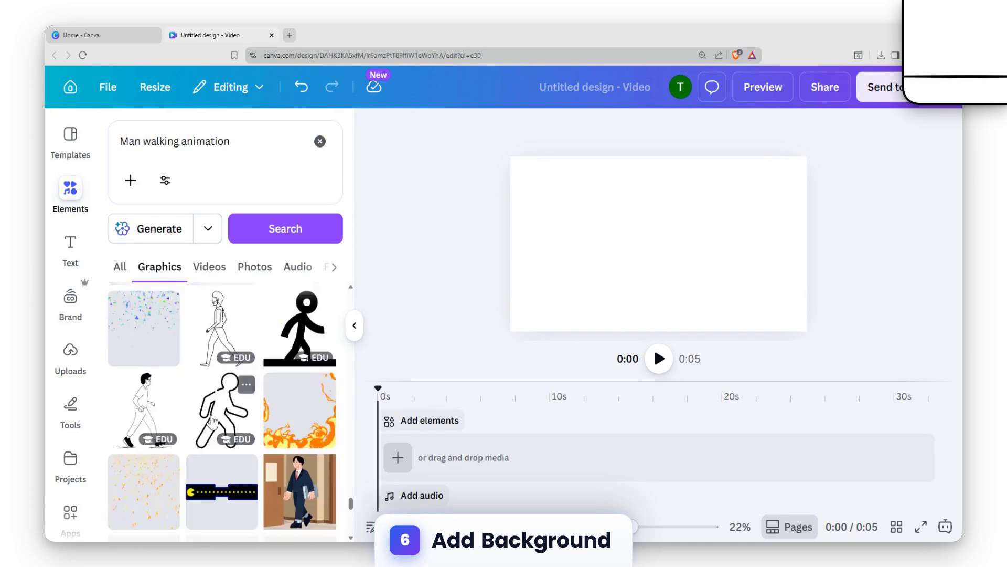
scroll(213, 420, down, 5)
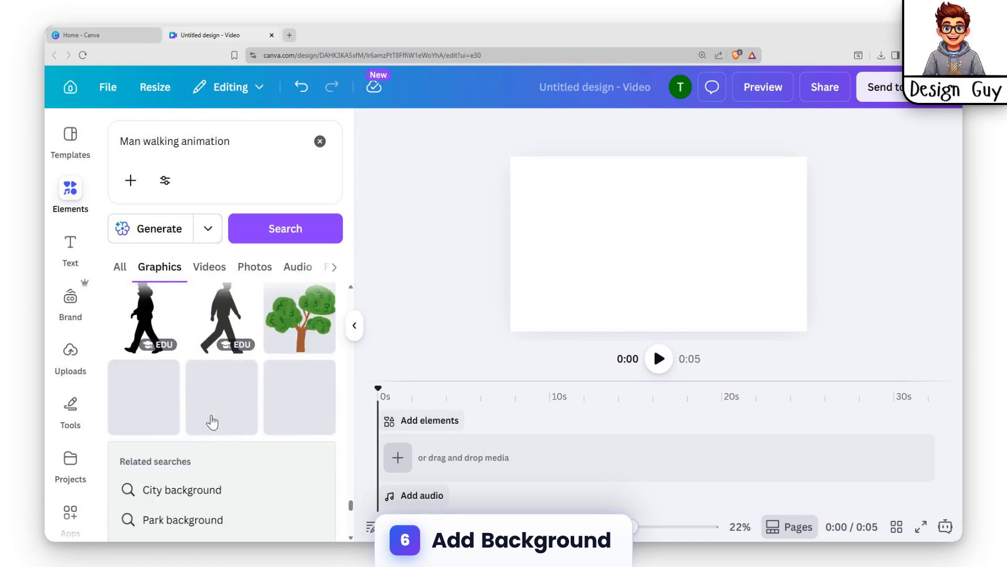
scroll(311, 426, up, 20)
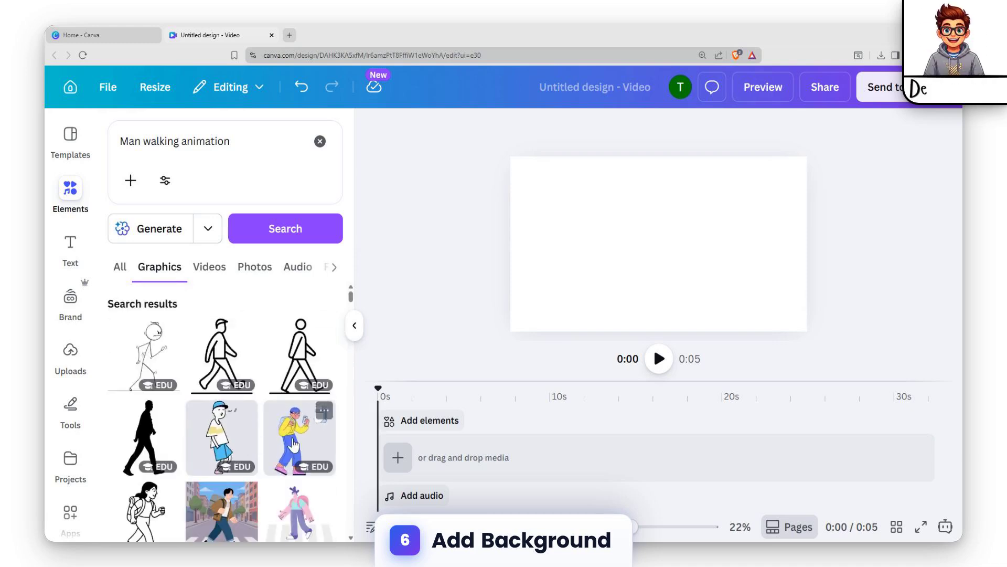
- Add the cartoon boy in a blue cap to the canvas and move him to the lower-left area
click(221, 437)
drag(641, 192, 569, 267)
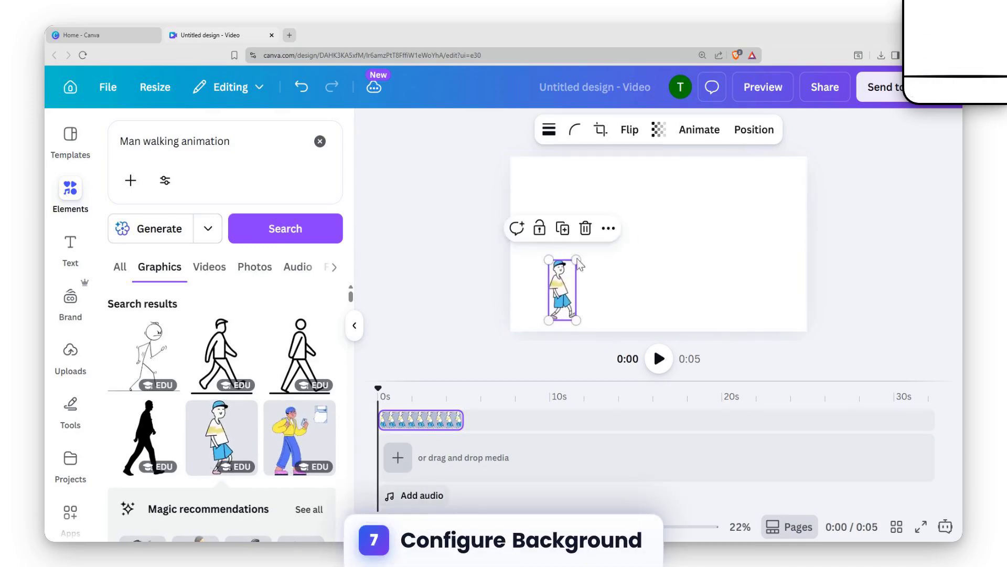
click(445, 229)
- Search the elements for "lake background"
click(74, 202)
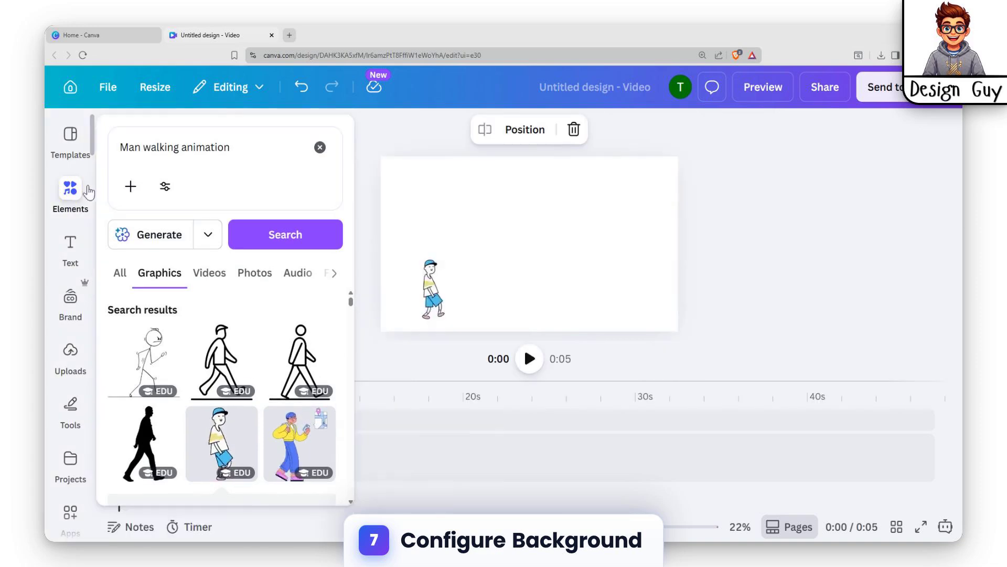
click(320, 147)
click(247, 153)
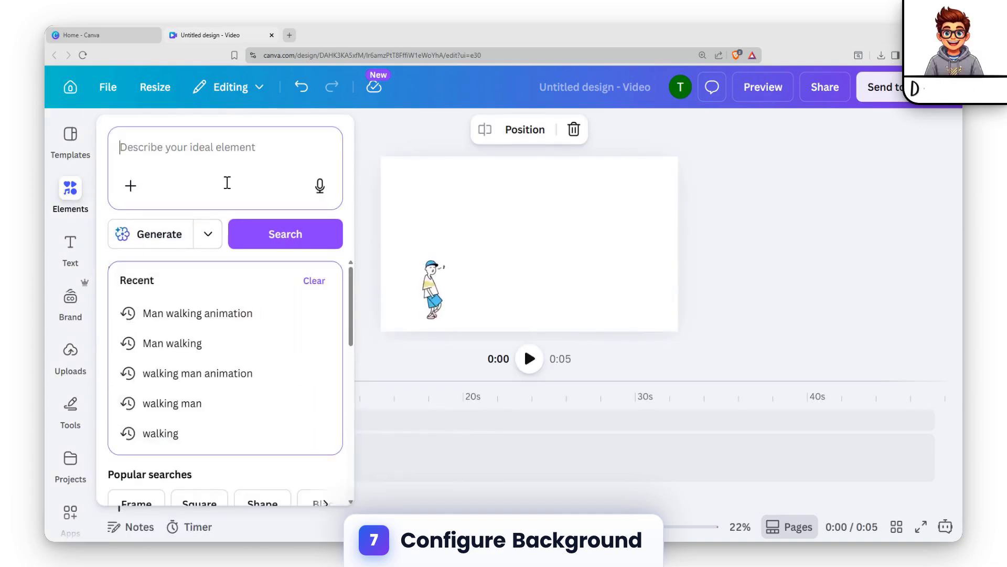
text(lake)
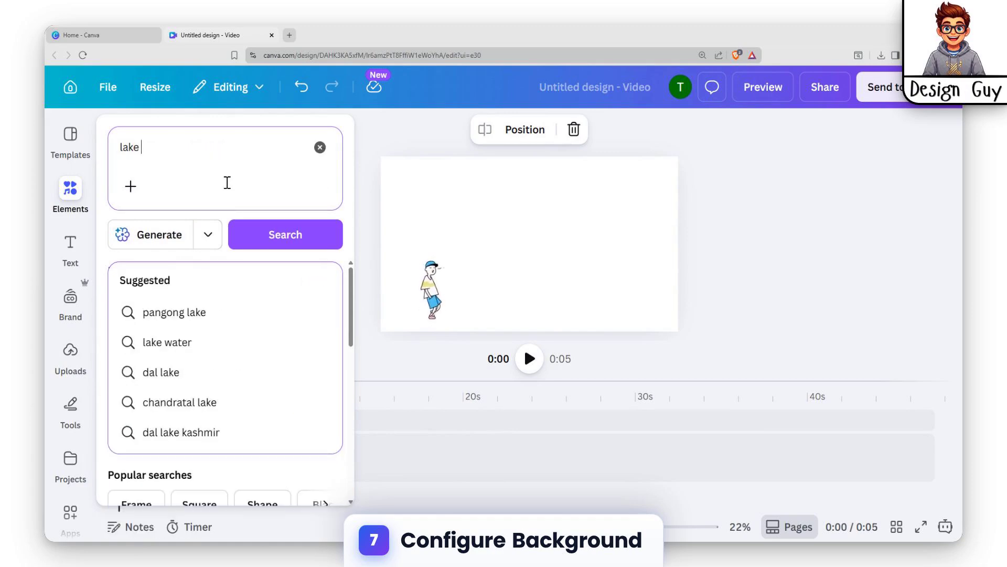
text( back)
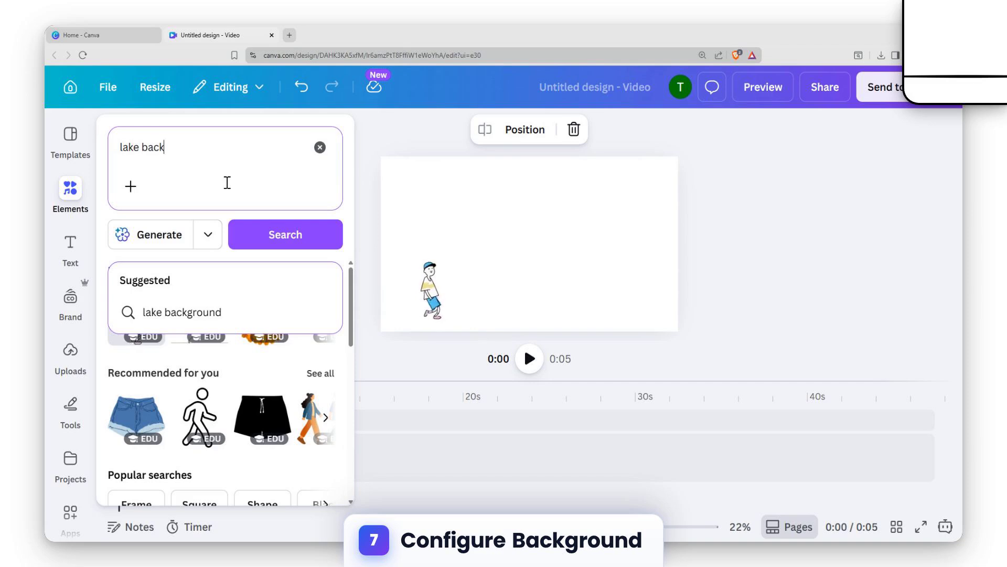
text(ground)
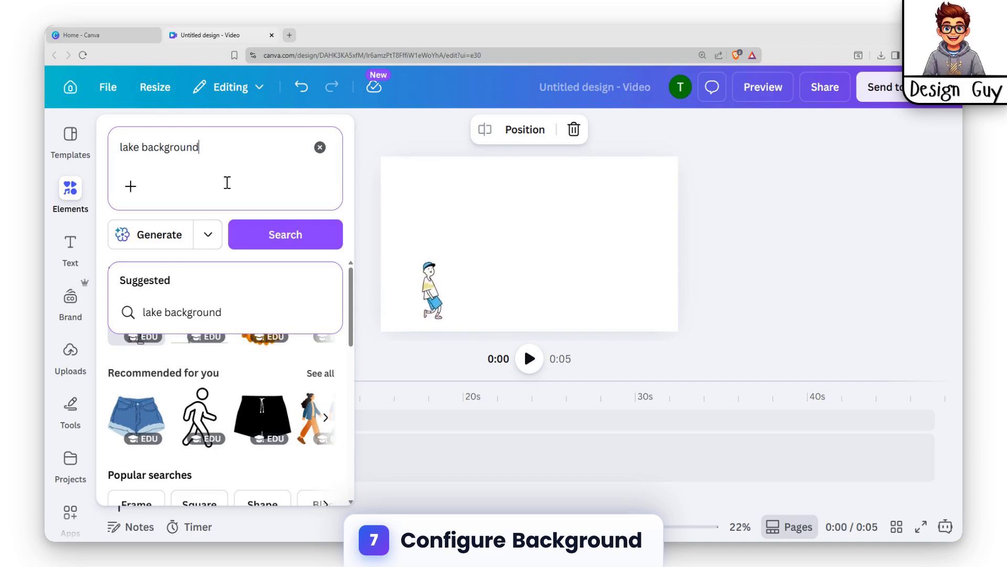
key(Return)
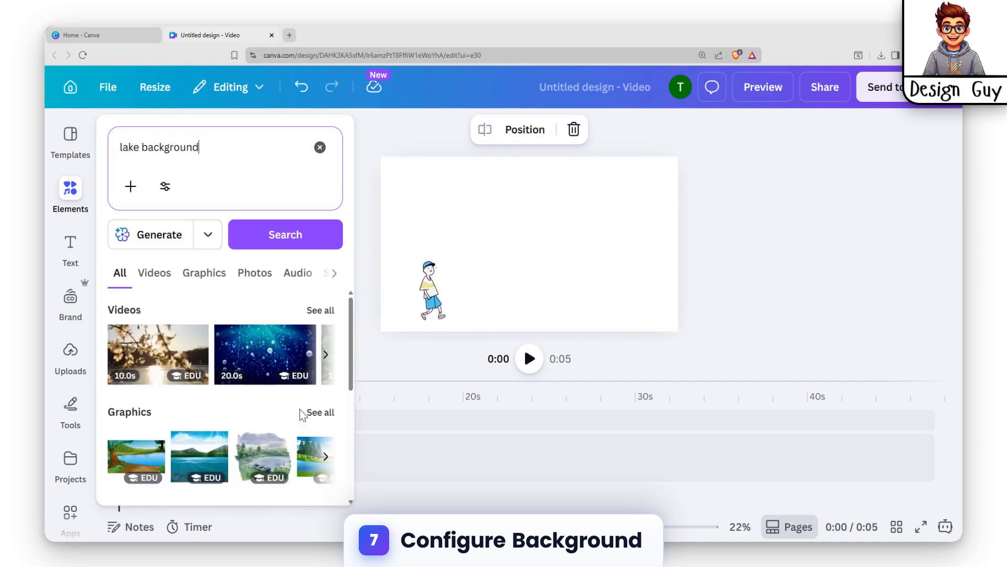
- Add the first lake graphic and set it as the page background
click(137, 456)
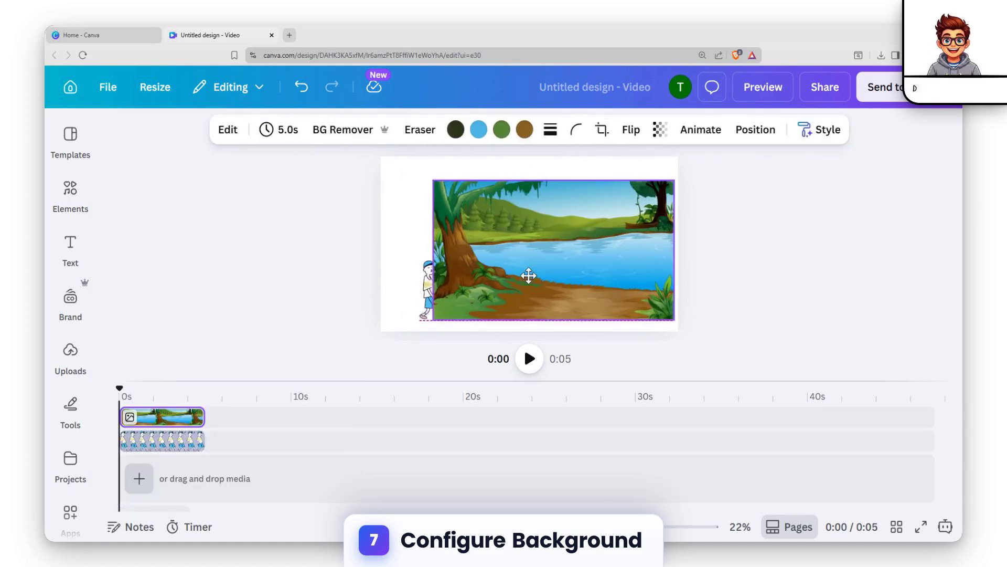
drag(528, 278, 493, 256)
right_click(493, 256)
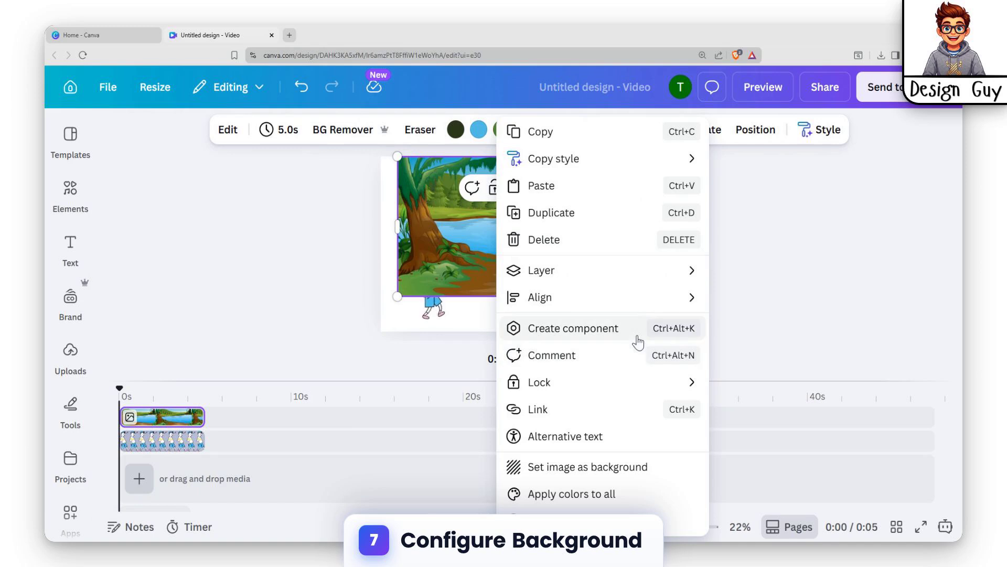
click(586, 471)
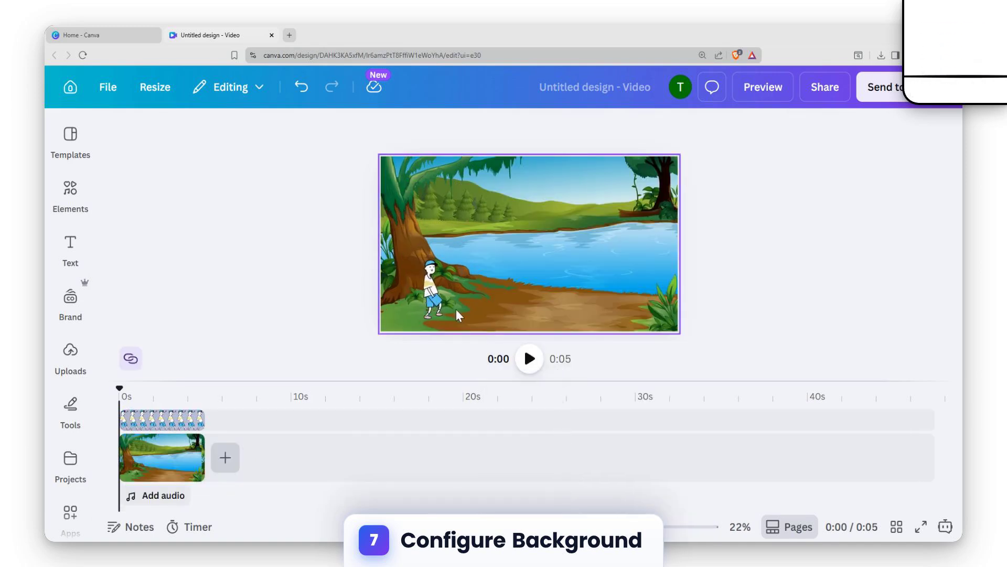
- Move the boy to the canvas's left edge and trim both his clip and the page to about 3.4 s
click(419, 300)
drag(419, 300, 402, 312)
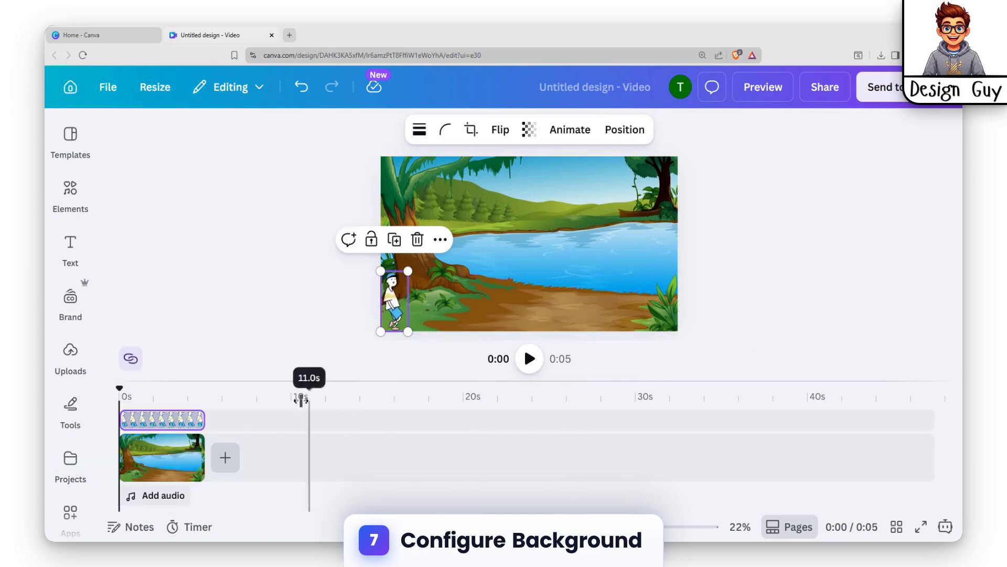
drag(197, 420, 178, 420)
click(201, 458)
drag(199, 456, 176, 457)
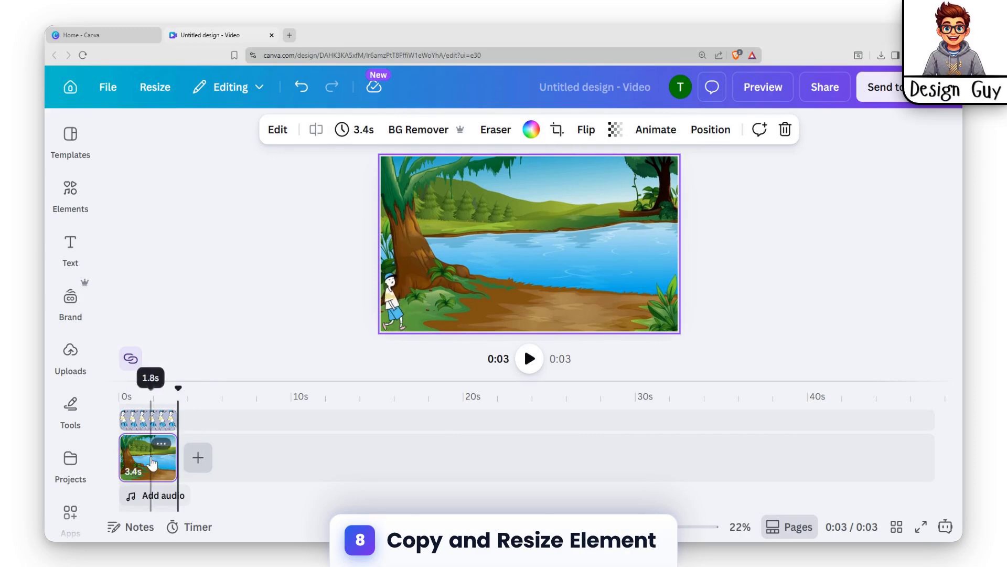
- Duplicate the page and paste the walking boy onto the new second page
click(142, 473)
key(ctrl+d)
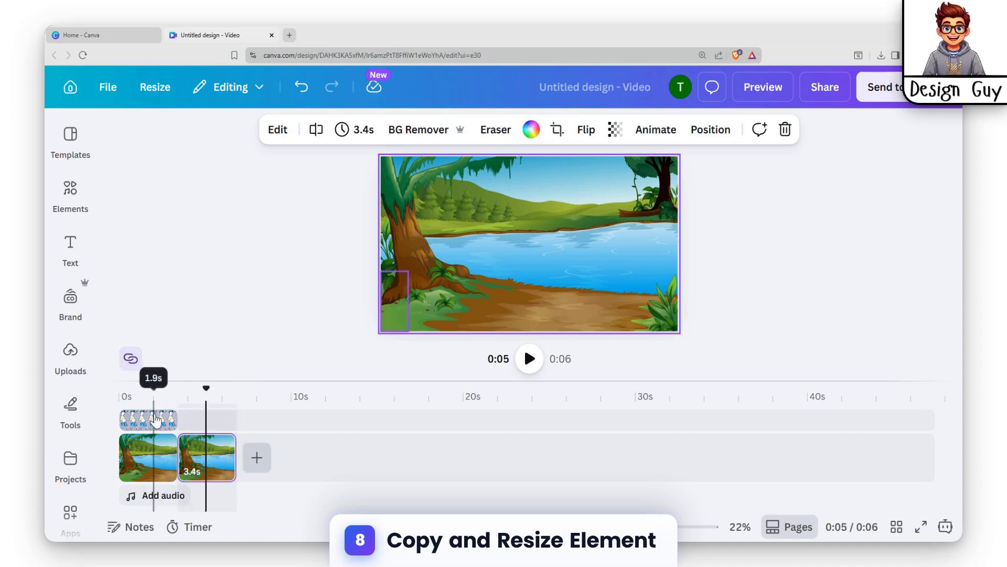
click(152, 420)
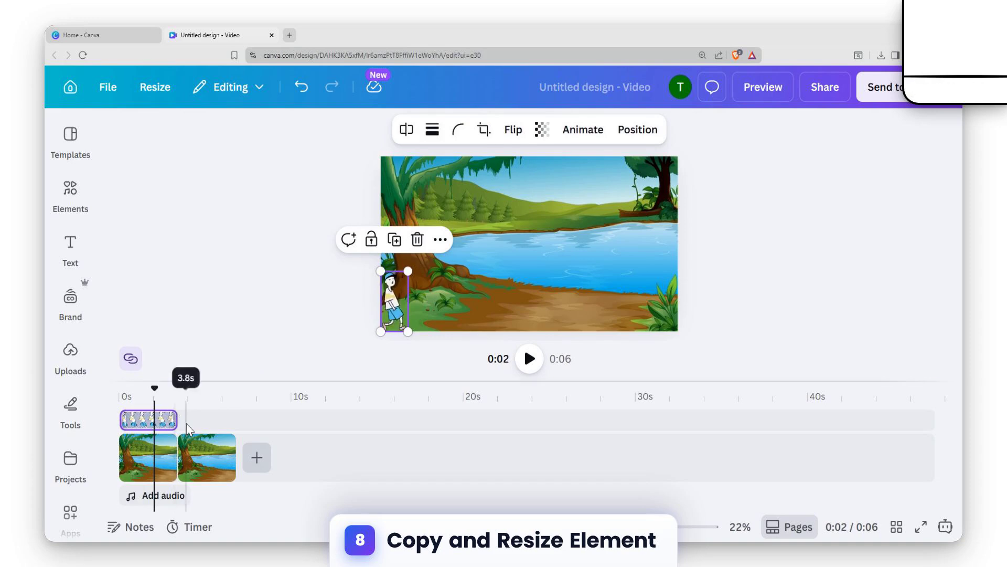
key(ctrl+v)
drag(159, 438, 193, 429)
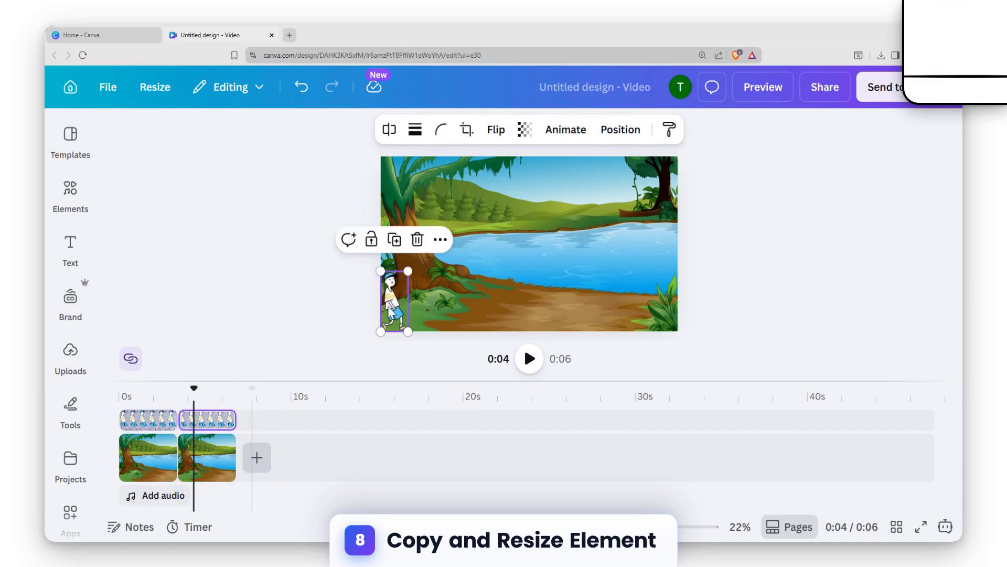
- On the second page, move the boy toward the lake shore and enlarge him
drag(395, 310, 525, 272)
drag(510, 233, 497, 204)
drag(539, 293, 564, 277)
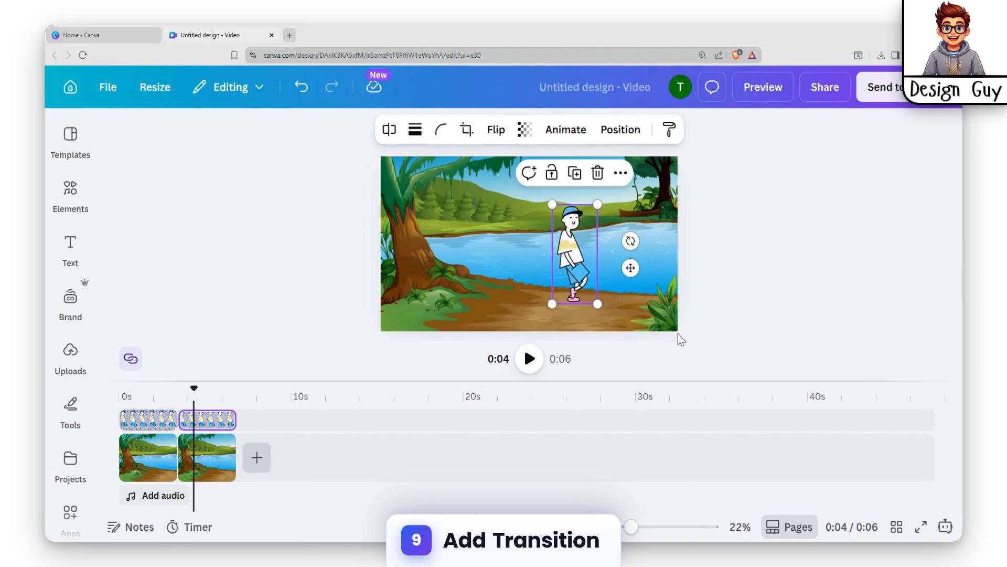
- Add a Match & Move transition between the two pages with a 1.7-second duration
click(175, 474)
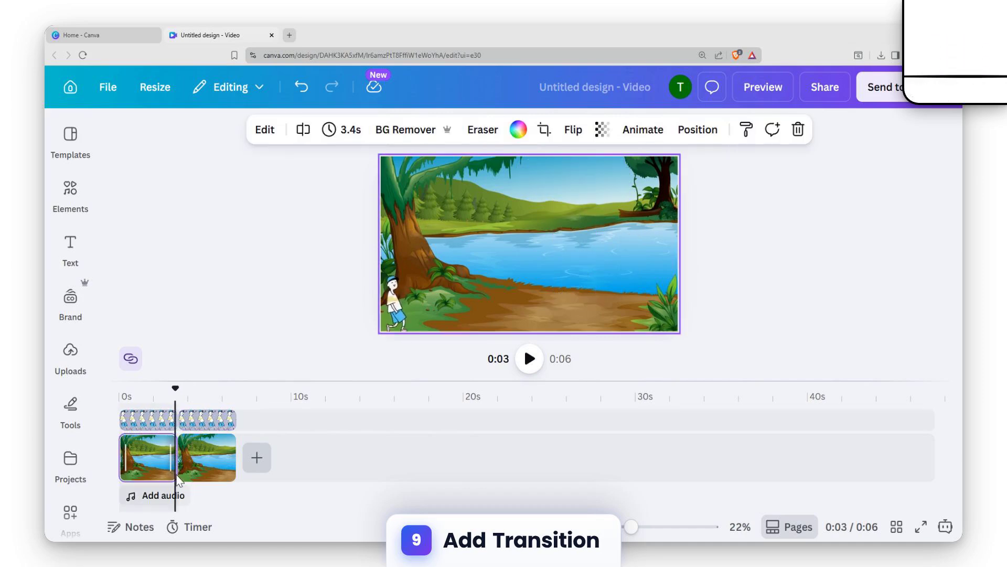
click(175, 457)
click(157, 362)
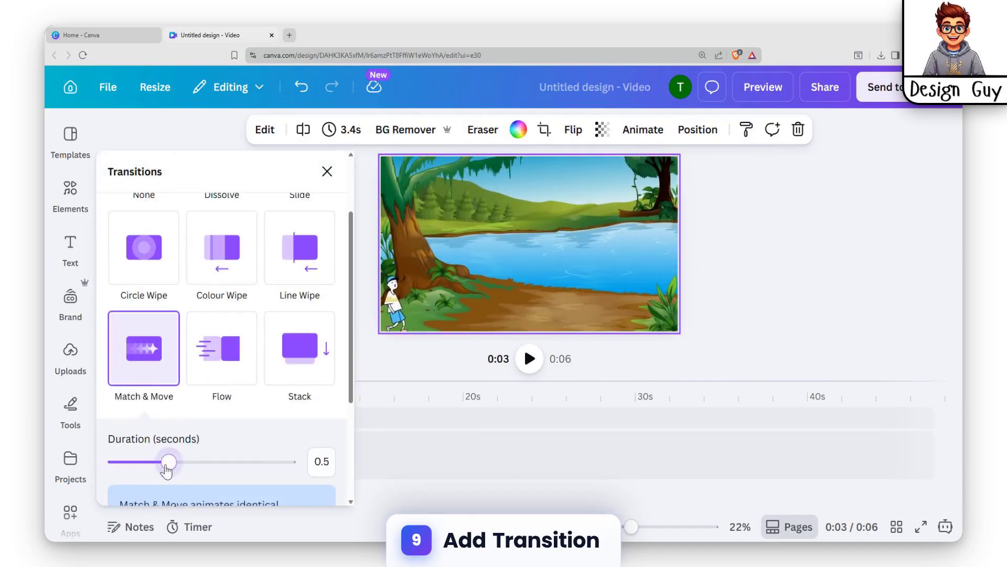
drag(284, 462, 294, 466)
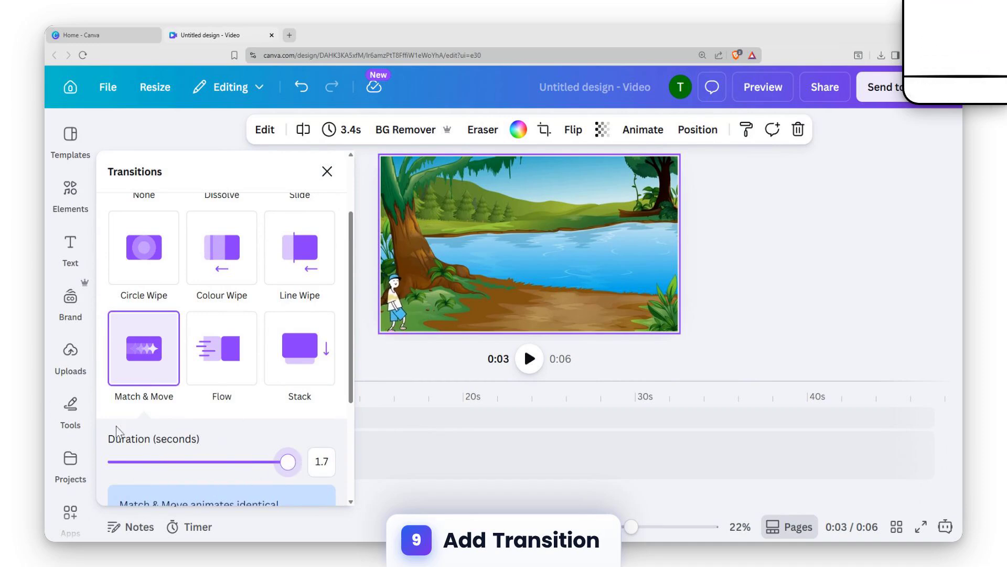
scroll(258, 447, down, 3)
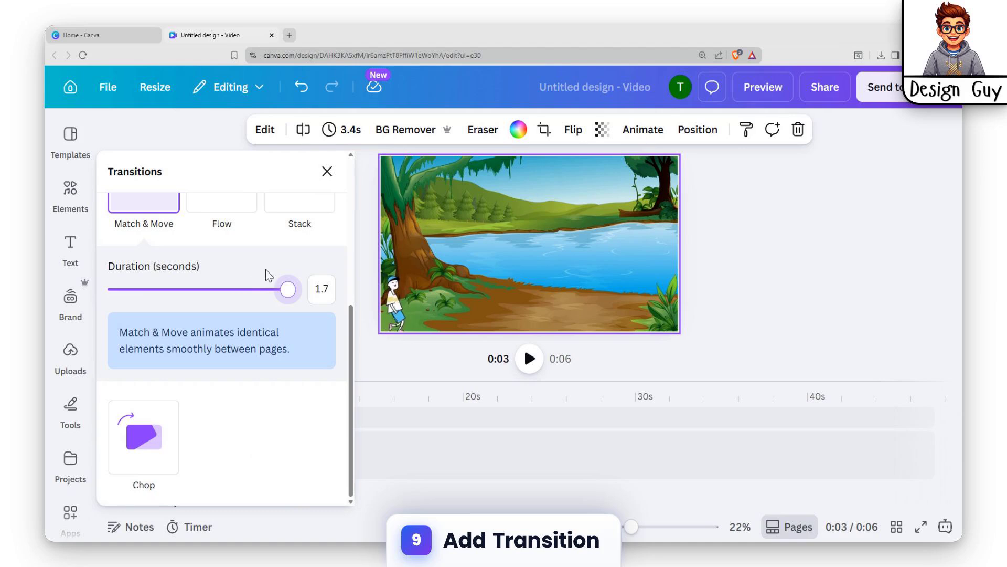
mouse_move(287, 289)
mouse_down()
mouse_move(255, 289)
mouse_move(288, 289)
mouse_up()
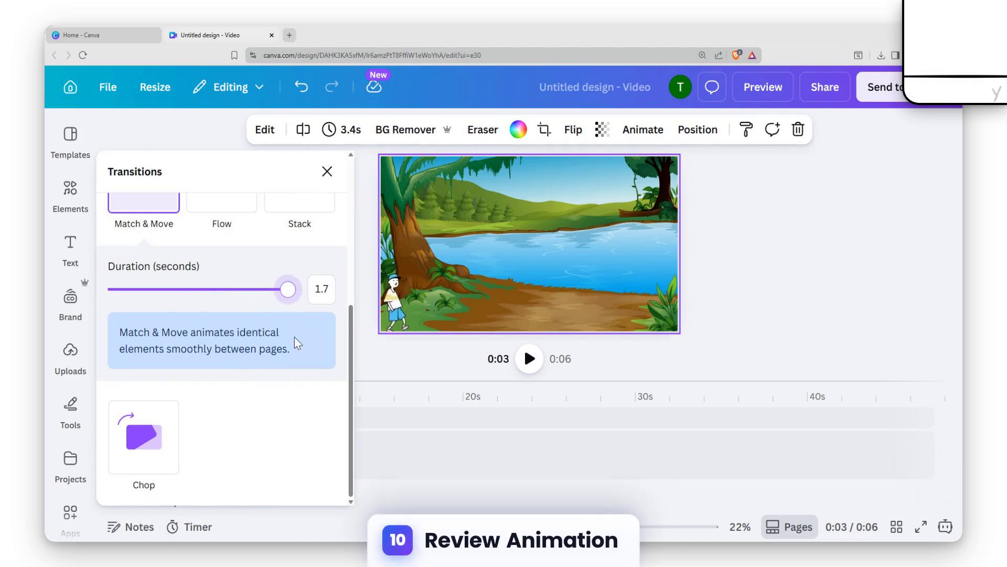
scroll(284, 337, up, 2)
click(478, 355)
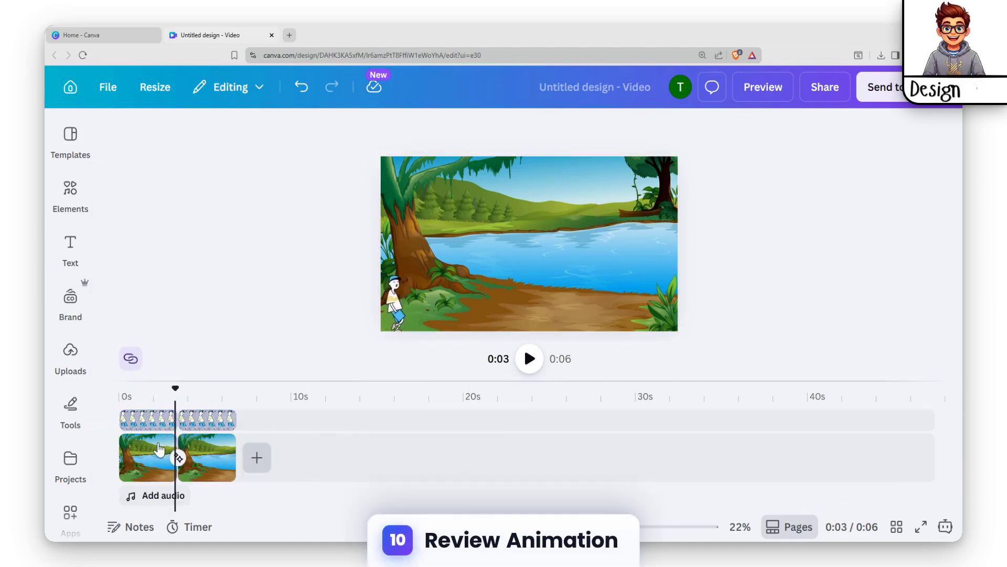
click(160, 447)
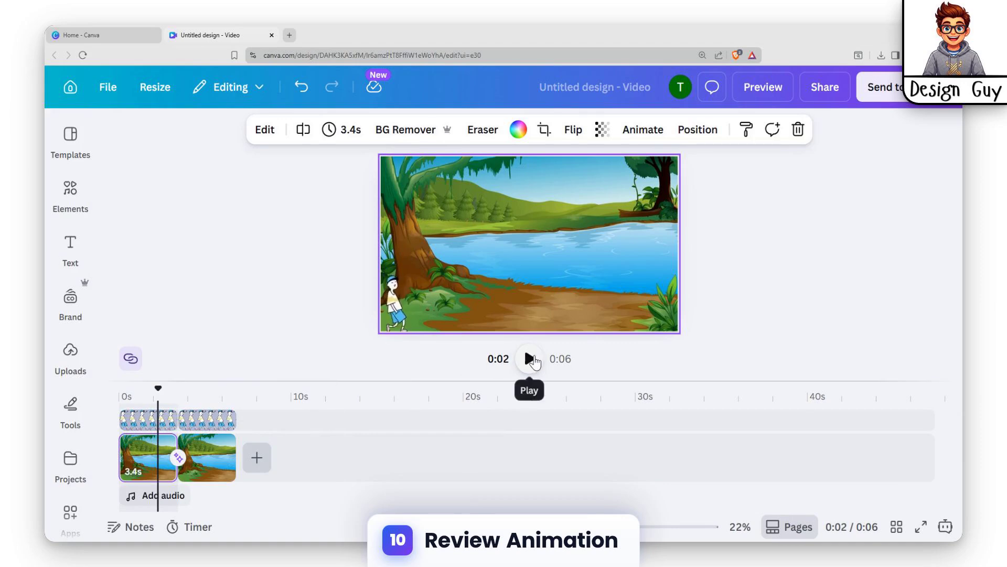
- Play the animation on the canvas, then preview the full video and close the preview
click(530, 359)
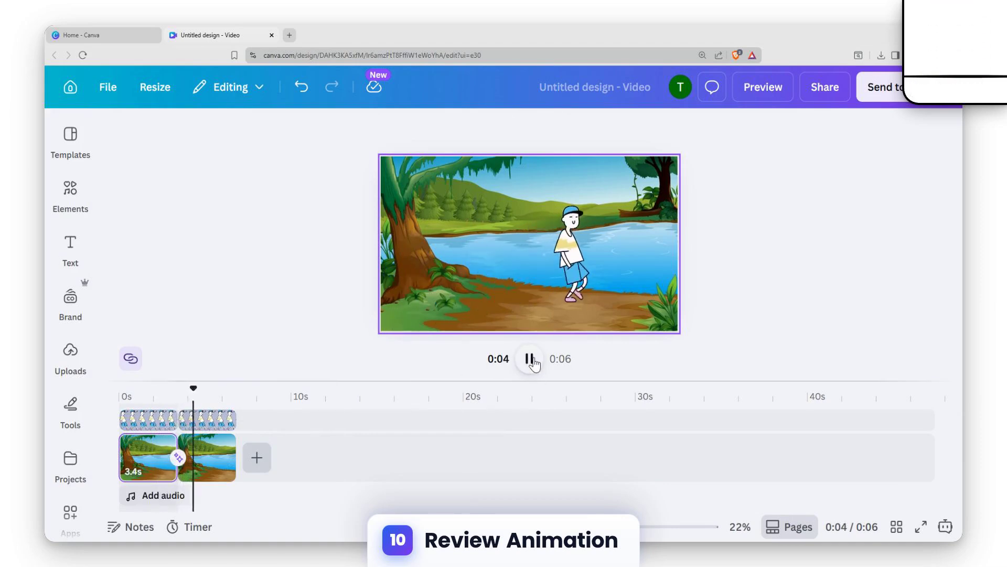
click(530, 359)
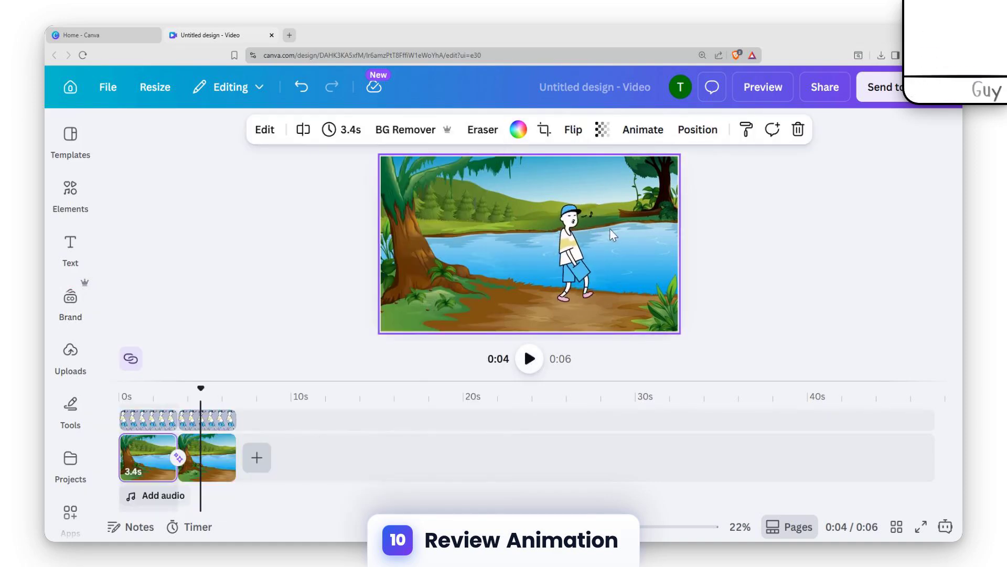
click(809, 189)
click(762, 95)
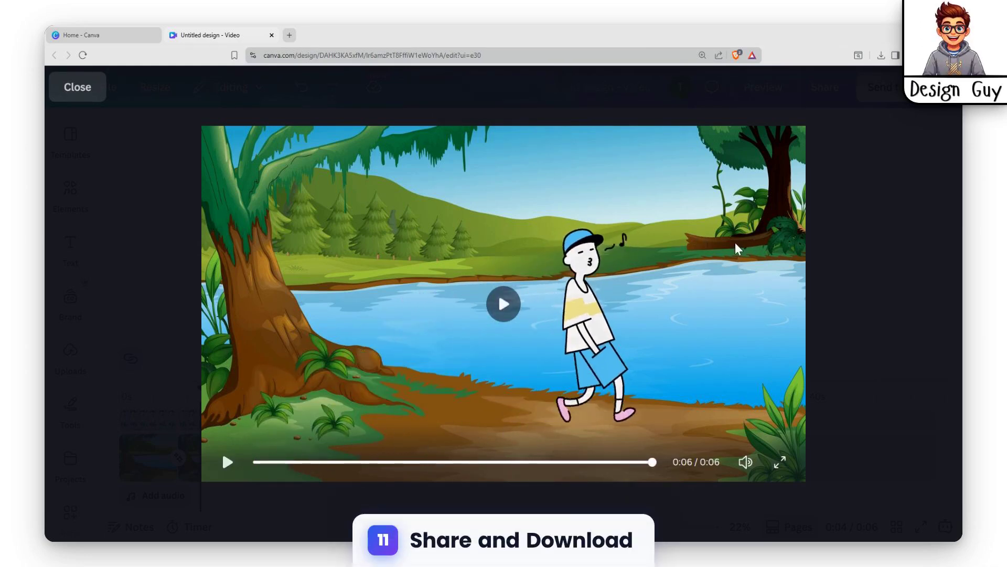
key(Escape)
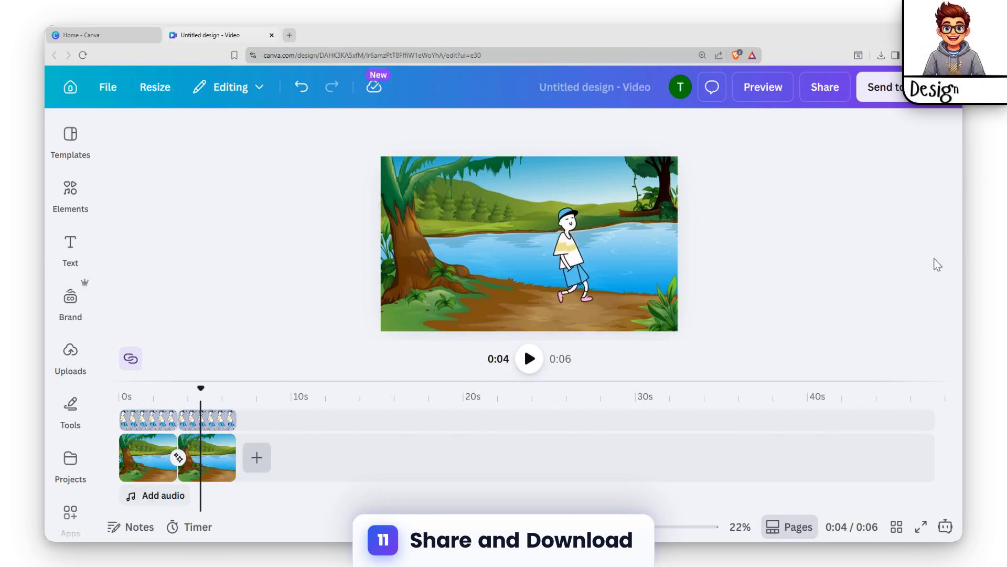
- Open the design's download options and set the MP4 video quality to 4K (UHD)
drag(199, 412, 272, 402)
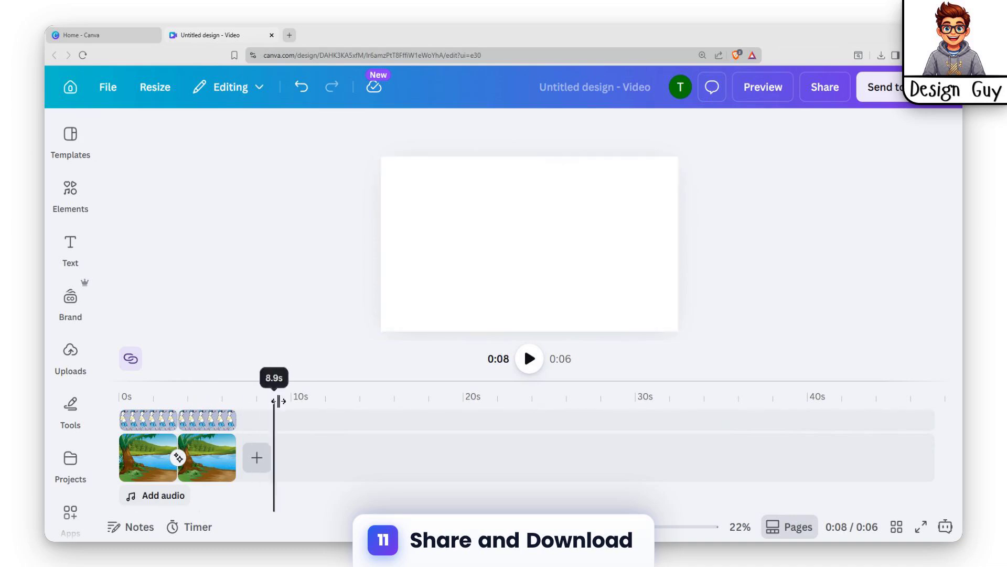
click(816, 89)
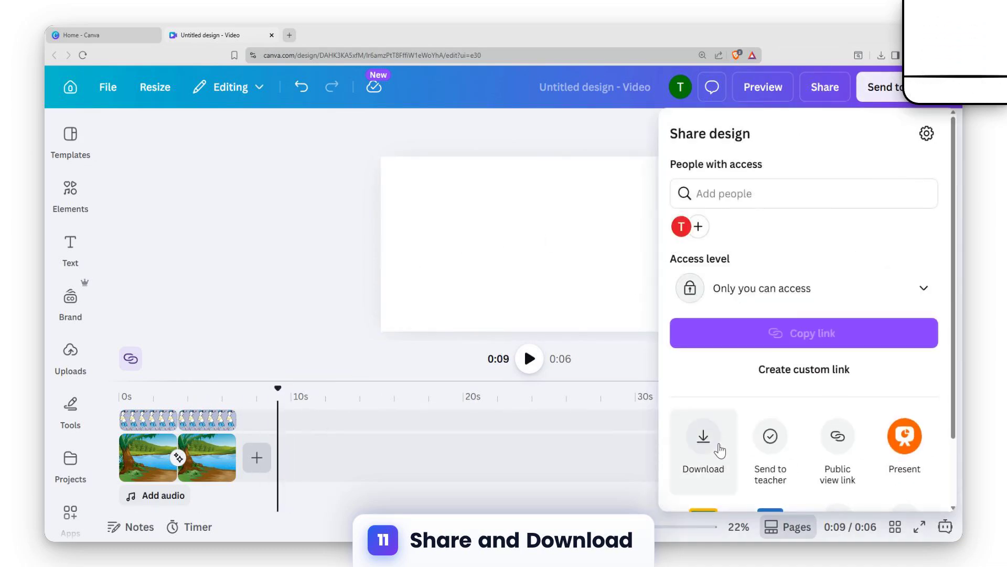
click(719, 450)
drag(841, 244, 922, 244)
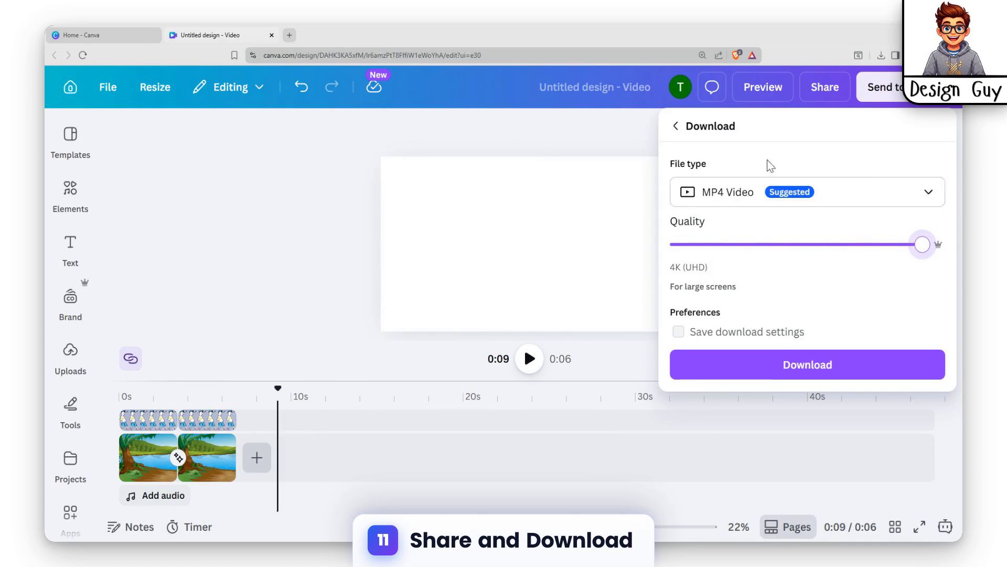